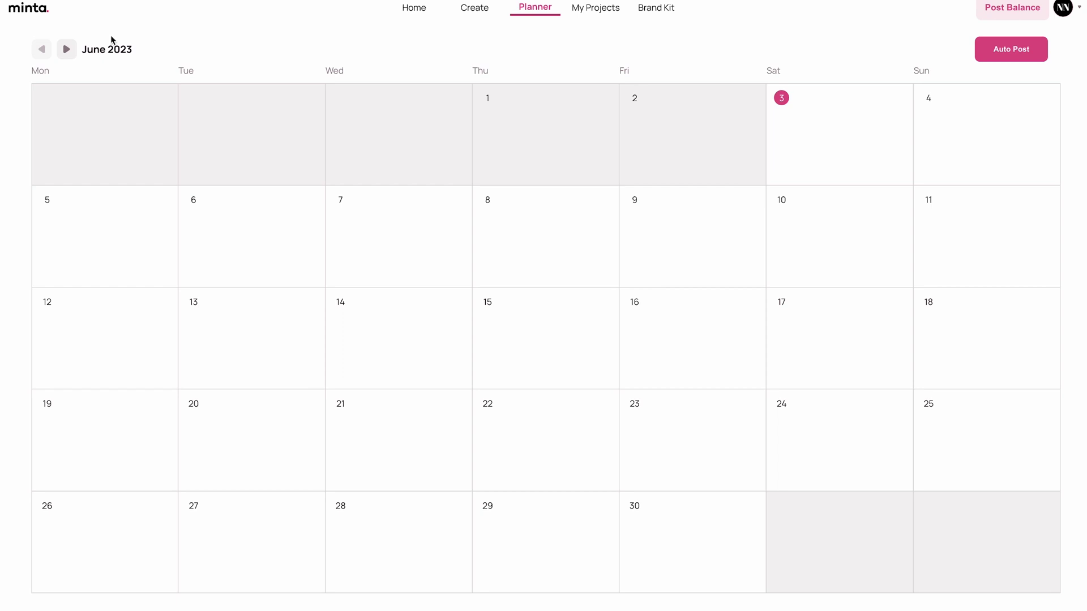
Step: Check July 2023 in the planner, return to June, then preview the first Create template
{"action": "left_click", "coordinate": [67, 51]}
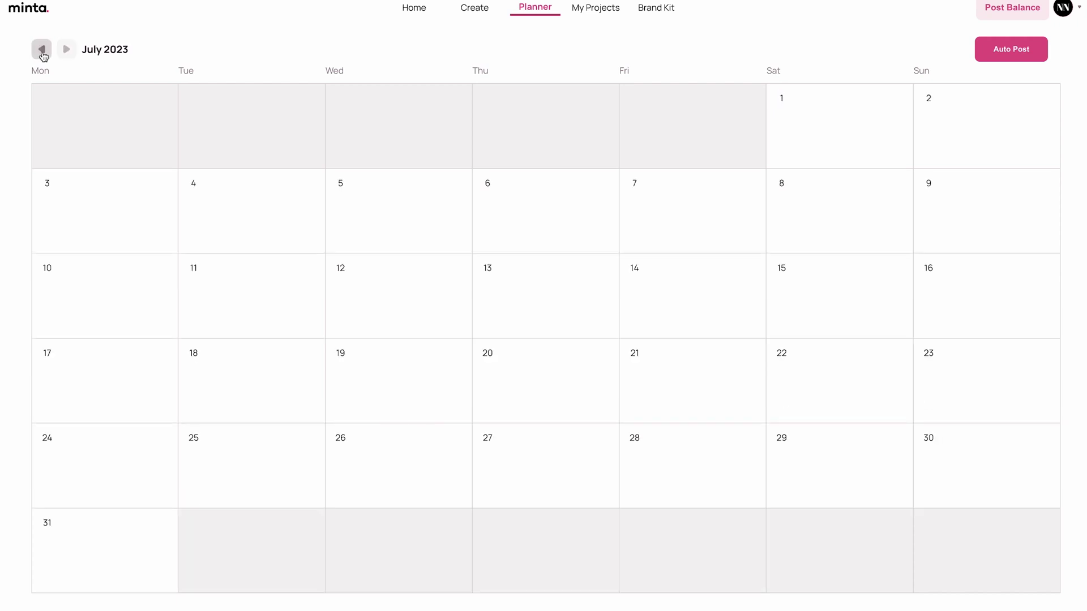
{"action": "left_click", "coordinate": [42, 54]}
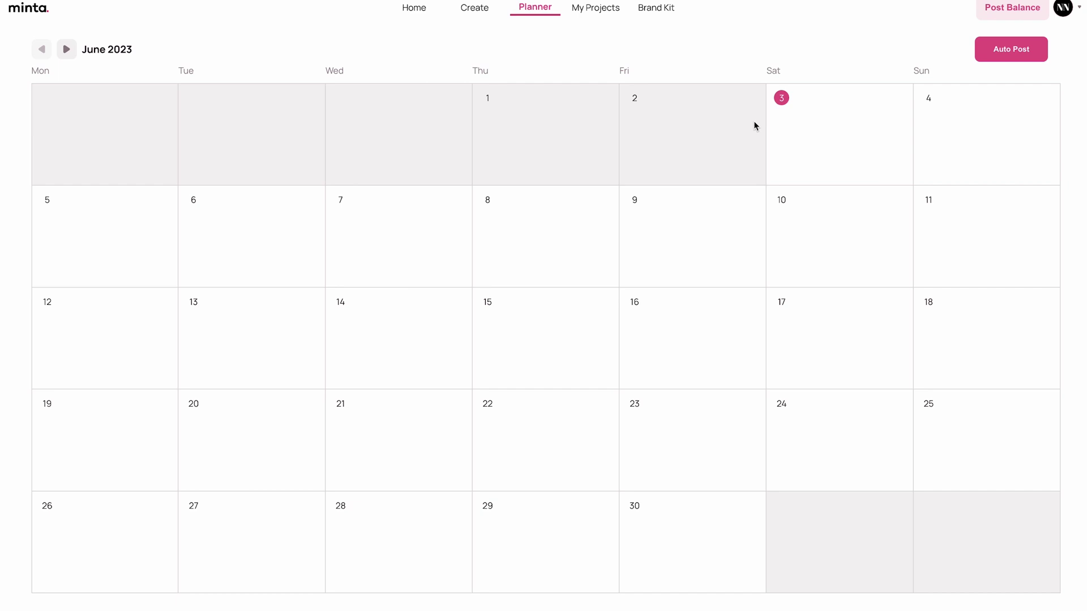
{"action": "left_click", "coordinate": [475, 12]}
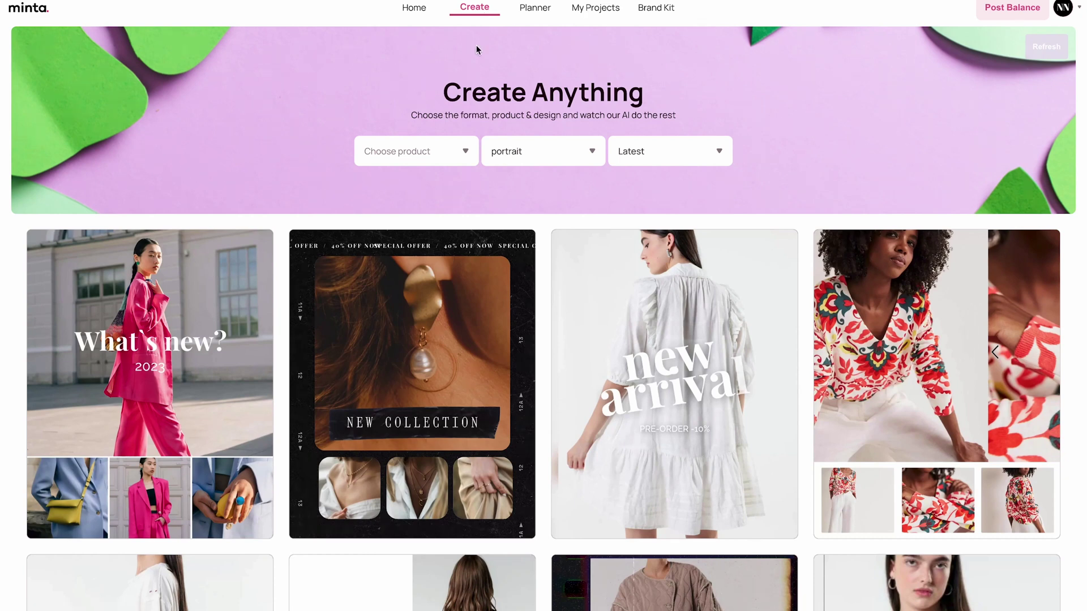
{"action": "mouse_move", "coordinate": [160, 378]}
{"action": "mouse_move", "coordinate": [180, 315]}
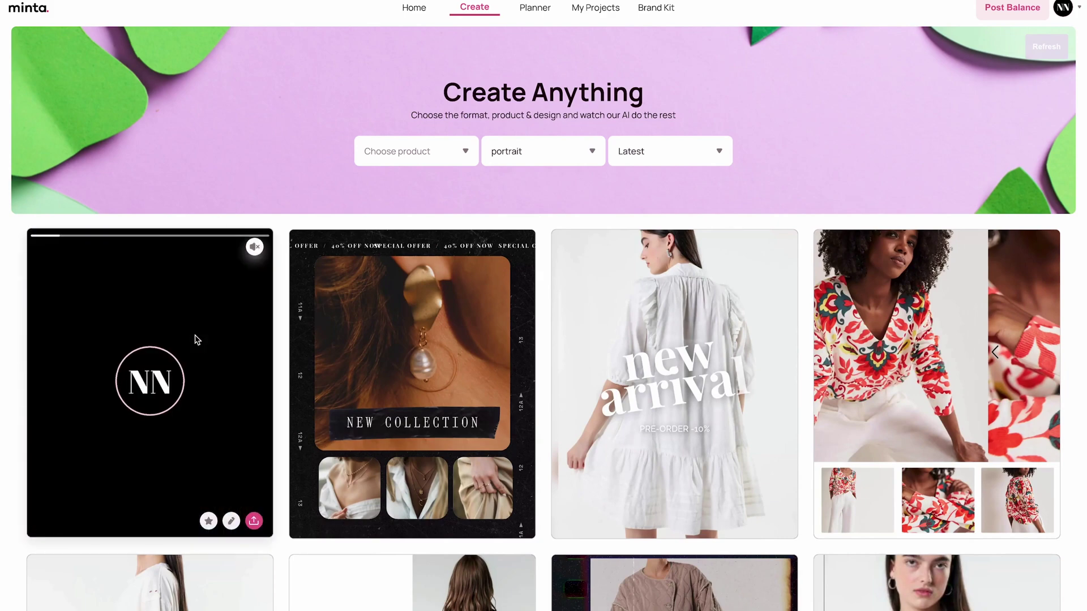
Step: Share the first template video to Facebook, targeting the connected Facebook page
{"action": "left_click", "coordinate": [254, 520]}
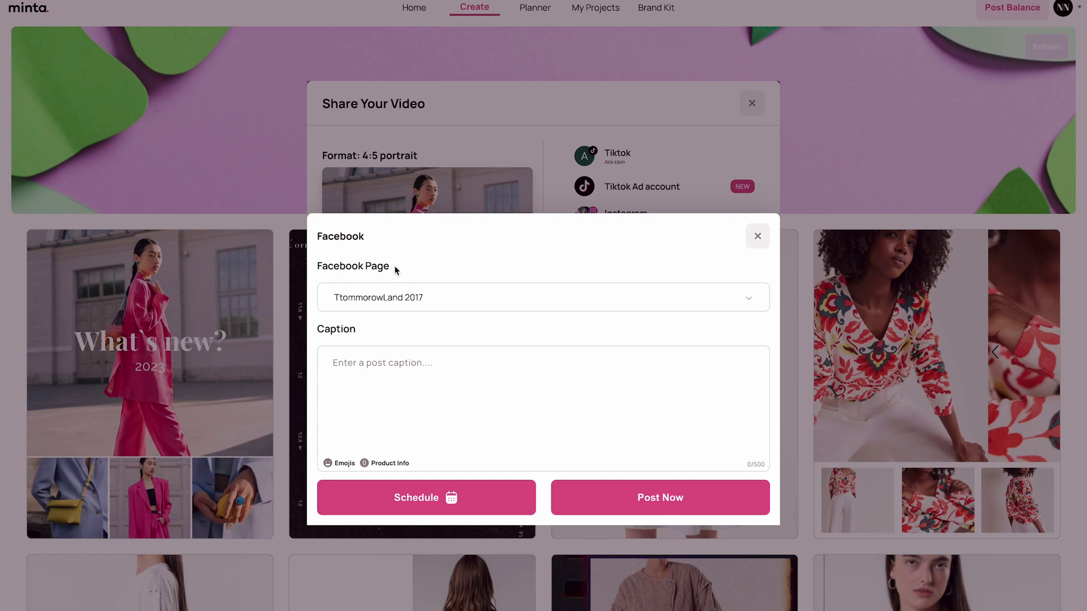
{"action": "left_click", "coordinate": [418, 304]}
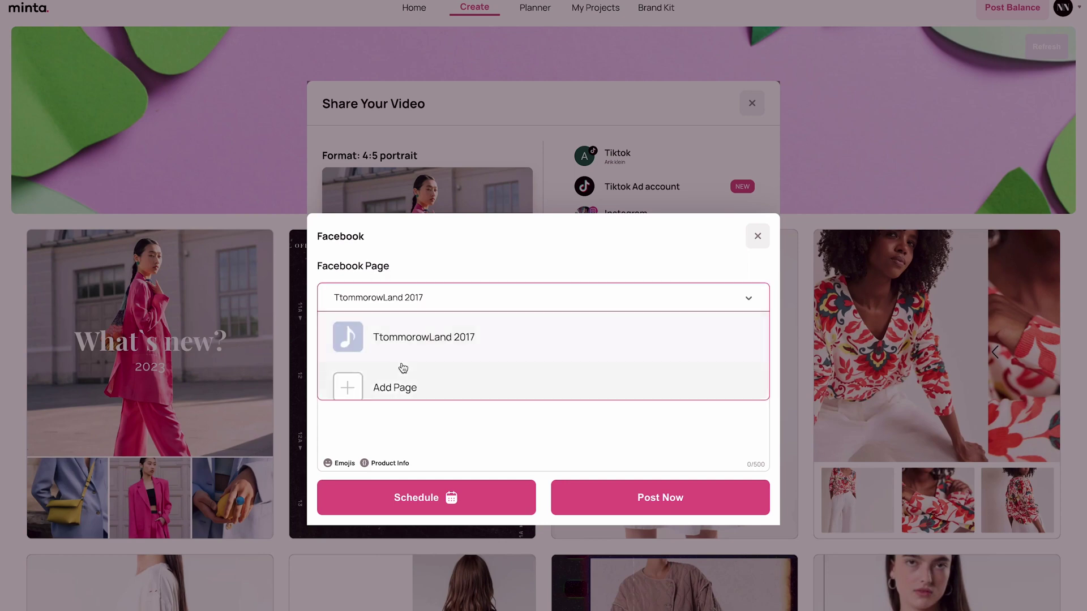
{"action": "scroll", "coordinate": [365, 374], "scroll_direction": "down", "scroll_amount": 1}
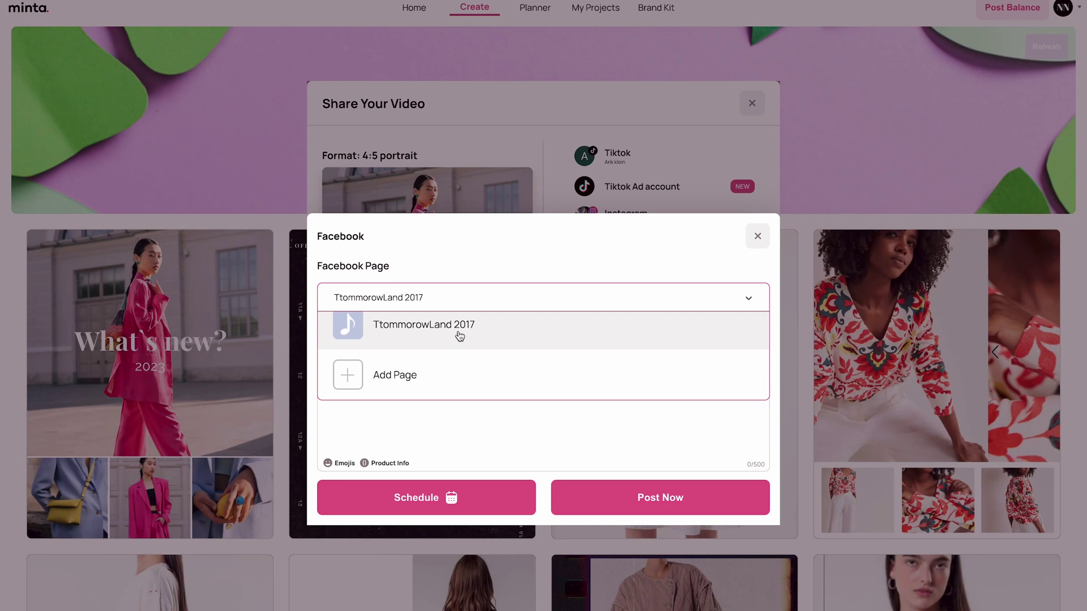
{"action": "left_click", "coordinate": [460, 335]}
Step: Write the caption 'Test post' and append a rainbow emoji found by searching 'happ'
{"action": "left_click", "coordinate": [397, 370]}
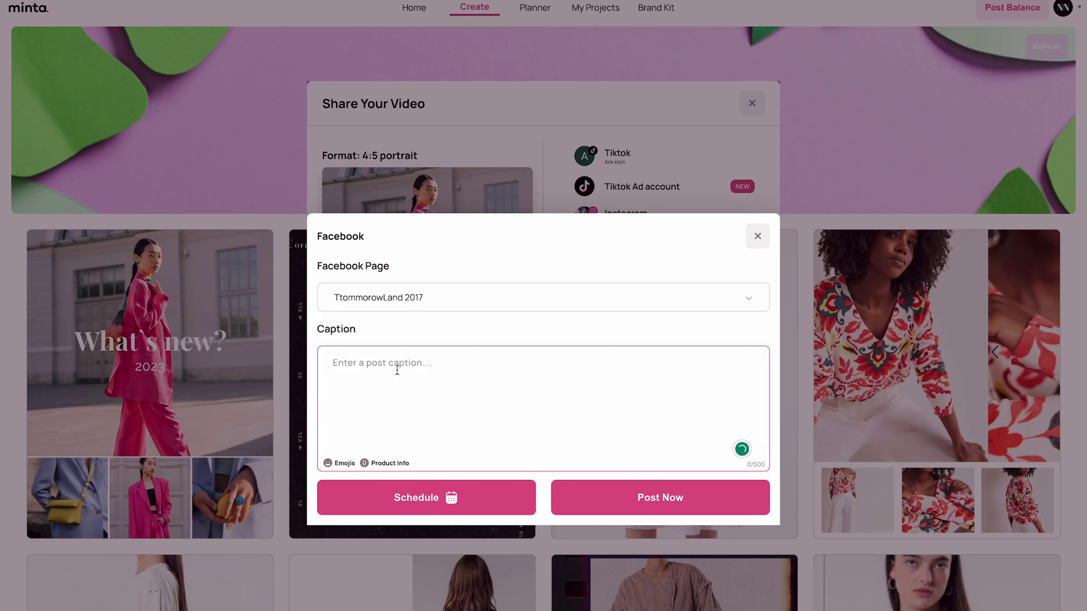
{"action": "type", "text": "Test post"}
{"action": "left_click", "coordinate": [334, 466]}
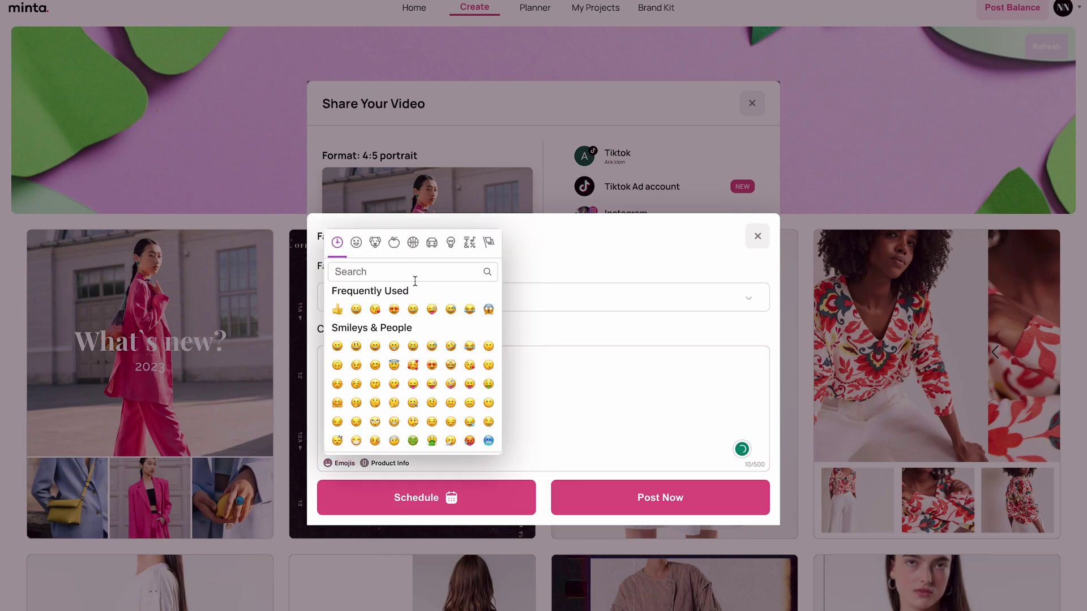
{"action": "left_click", "coordinate": [416, 272]}
{"action": "type", "text": "happ"}
{"action": "left_click", "coordinate": [356, 310]}
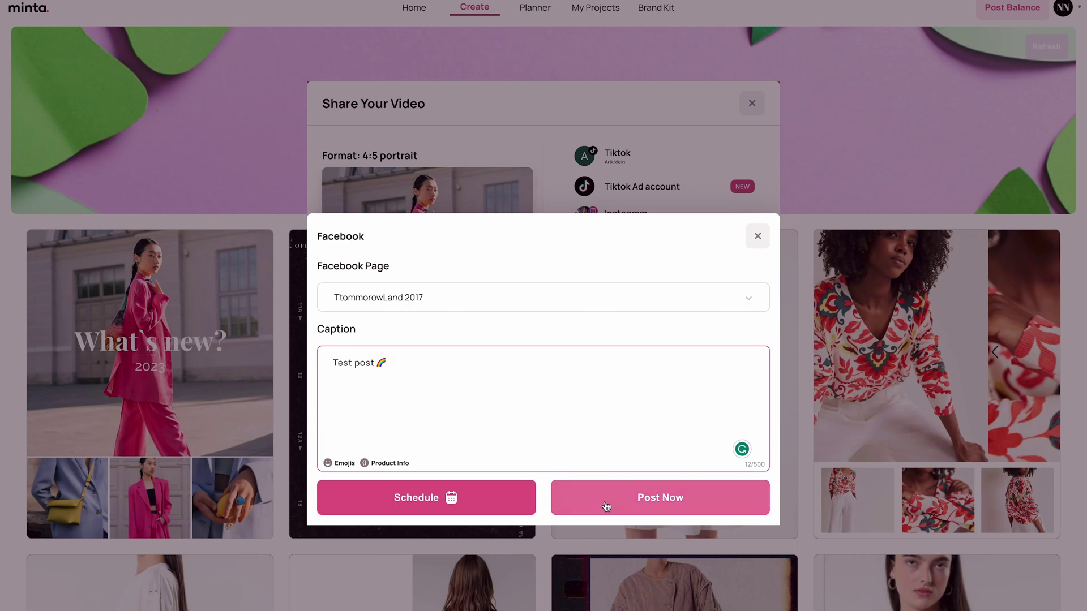
Step: Schedule the Facebook video for Monday, June 5 at 11:00 and apply it
{"action": "left_click", "coordinate": [469, 498]}
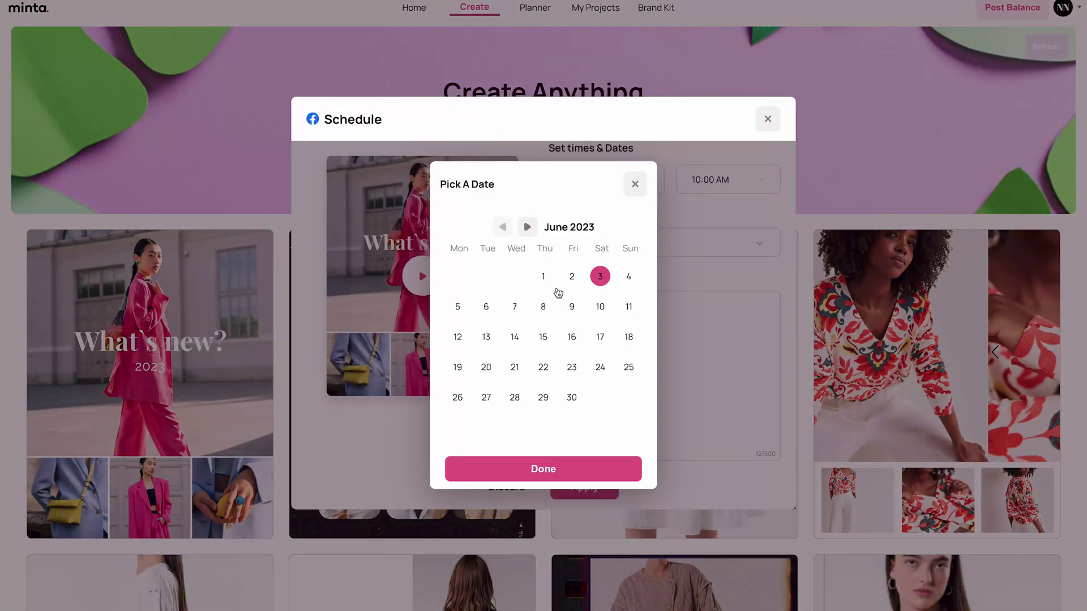
{"action": "left_click", "coordinate": [457, 308]}
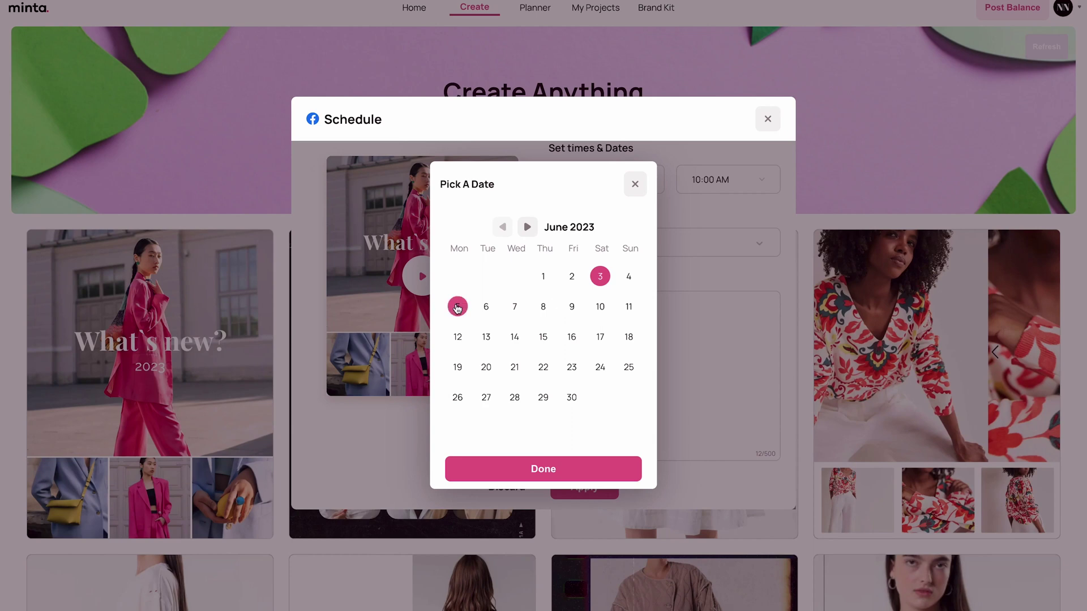
{"action": "left_click", "coordinate": [540, 471]}
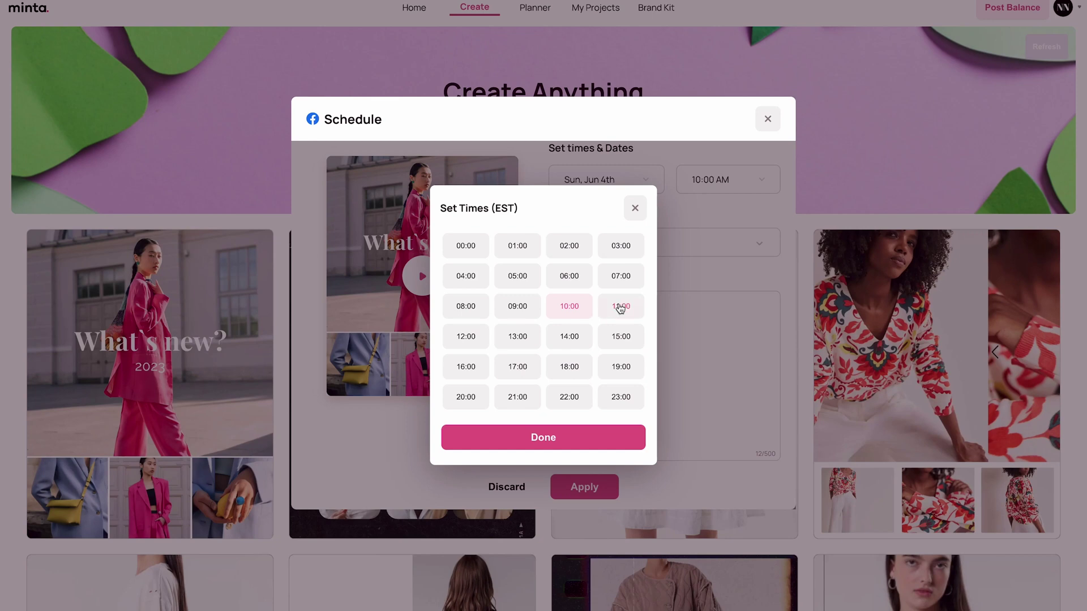
{"action": "left_click", "coordinate": [620, 307]}
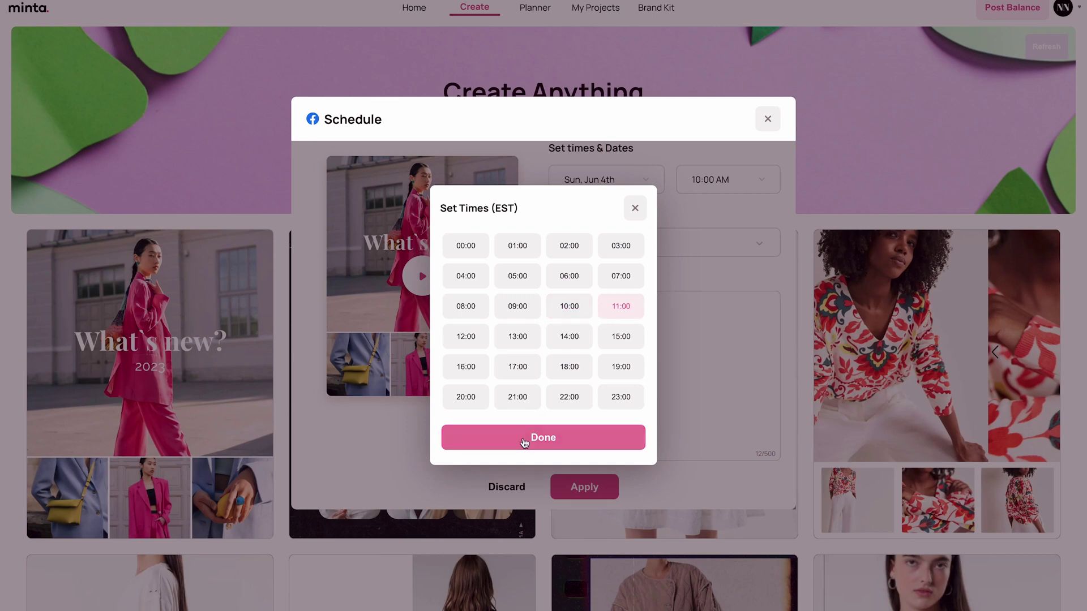
{"action": "left_click", "coordinate": [524, 442]}
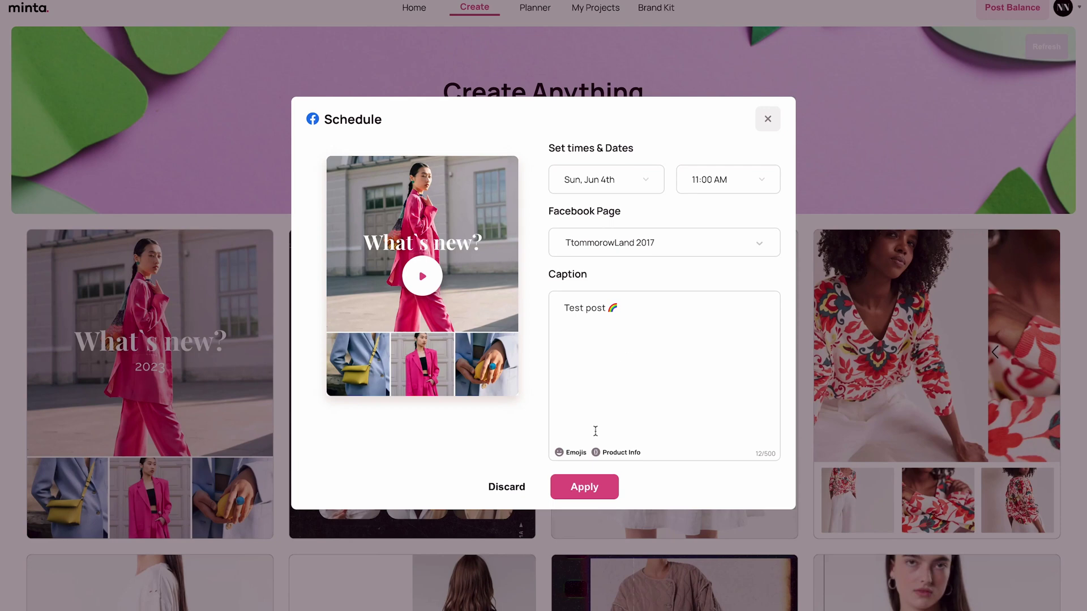
{"action": "left_click", "coordinate": [586, 482]}
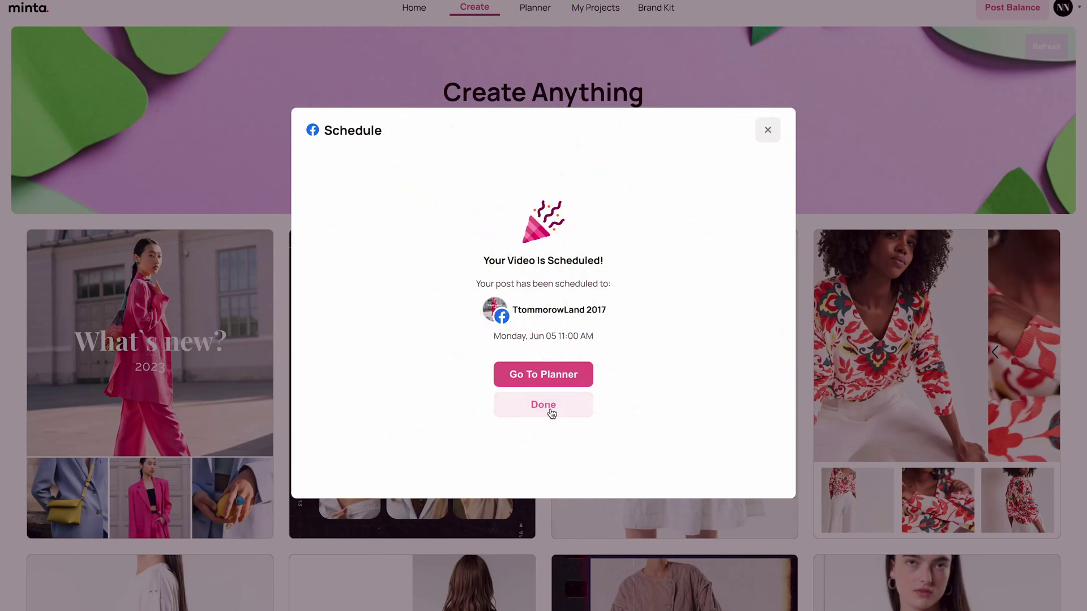
Step: In the planner, reschedule the June 5 post to June 6, still at 11:00
{"action": "left_click", "coordinate": [540, 378]}
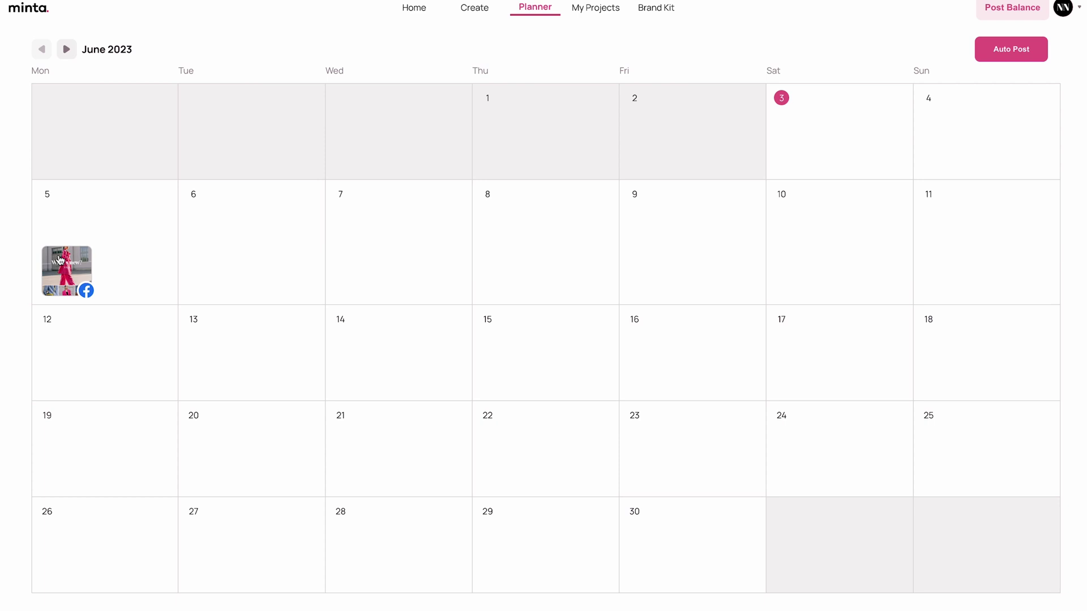
{"action": "mouse_move", "coordinate": [55, 271]}
{"action": "left_click", "coordinate": [69, 264]}
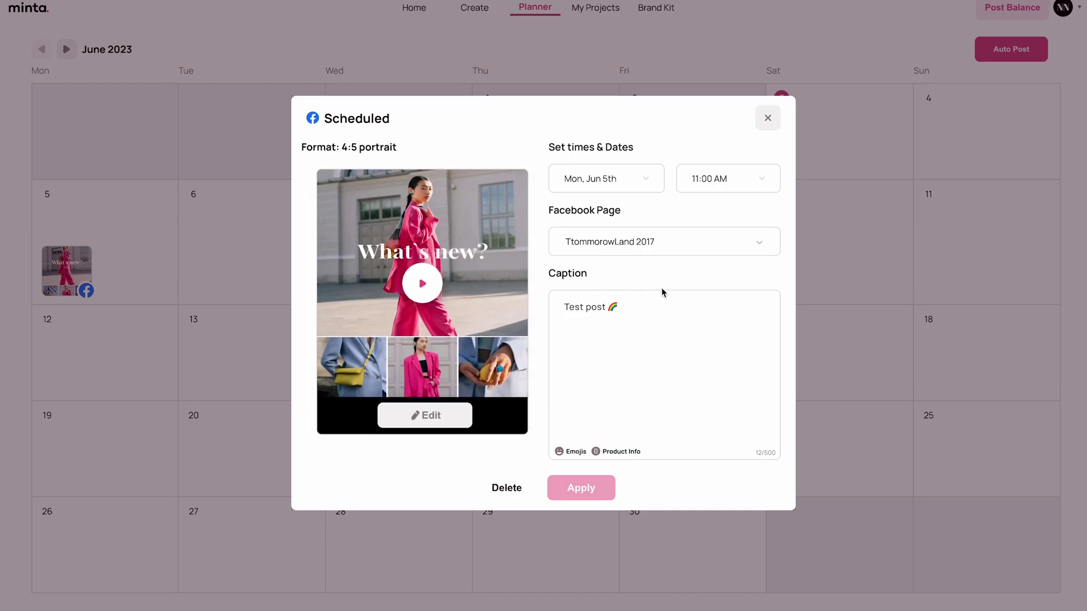
{"action": "left_click", "coordinate": [597, 186]}
{"action": "left_click", "coordinate": [488, 314]}
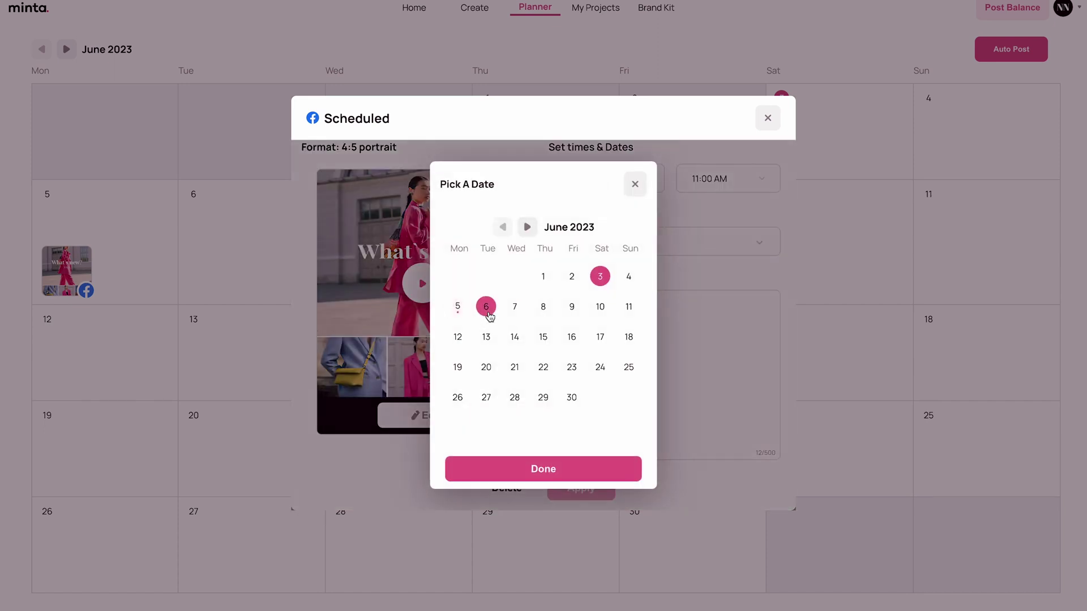
{"action": "left_click", "coordinate": [543, 467]}
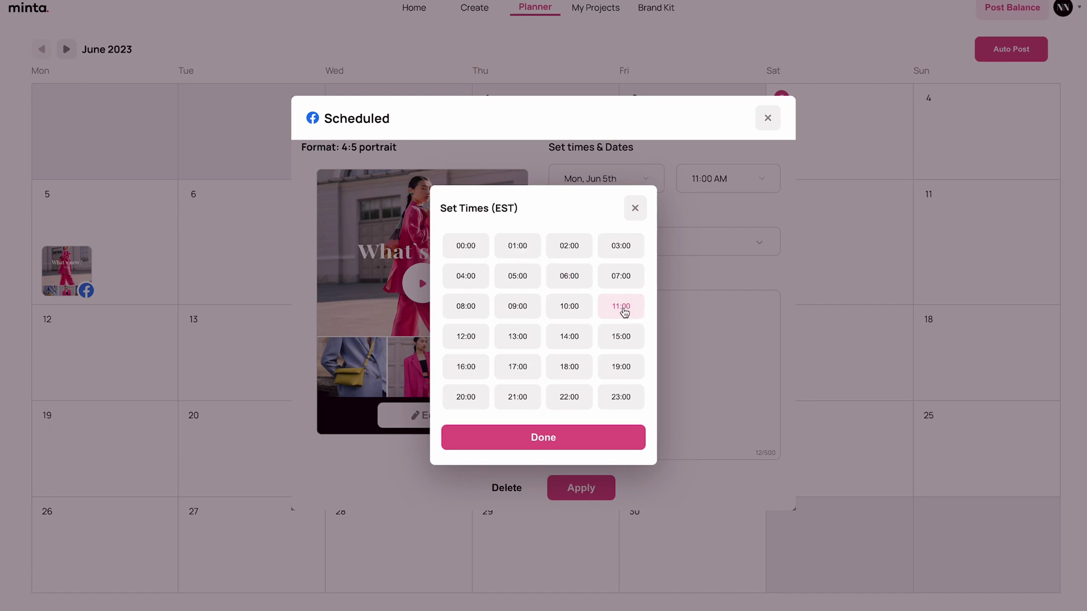
{"action": "left_click", "coordinate": [572, 437]}
{"action": "left_click", "coordinate": [583, 491]}
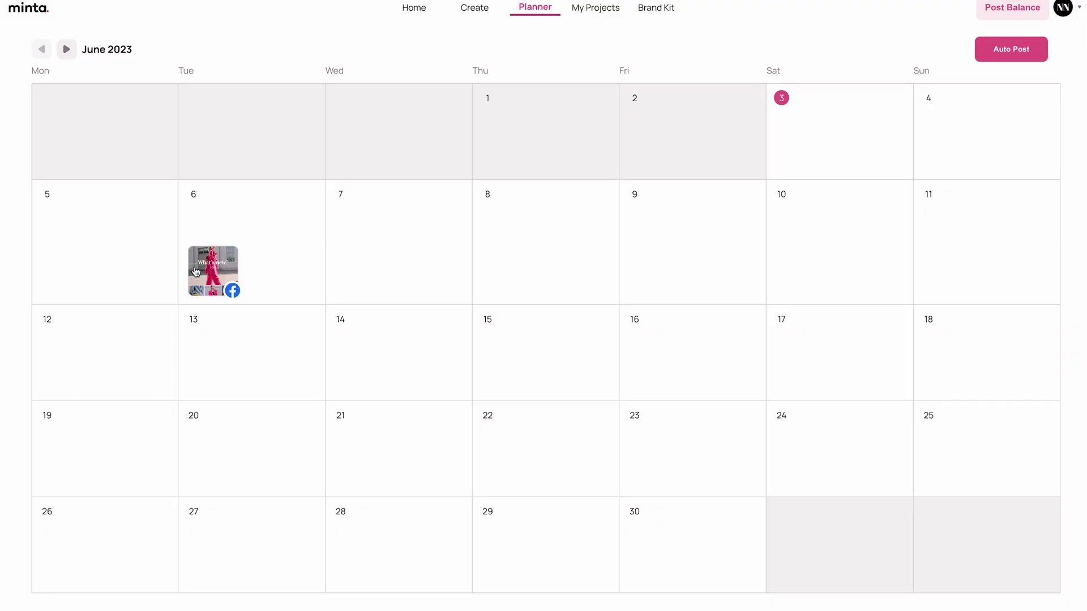
{"action": "mouse_move", "coordinate": [206, 271]}
Step: Edit Facebook Auto Post and choose the connected Facebook page as its Page
{"action": "left_click", "coordinate": [1022, 49]}
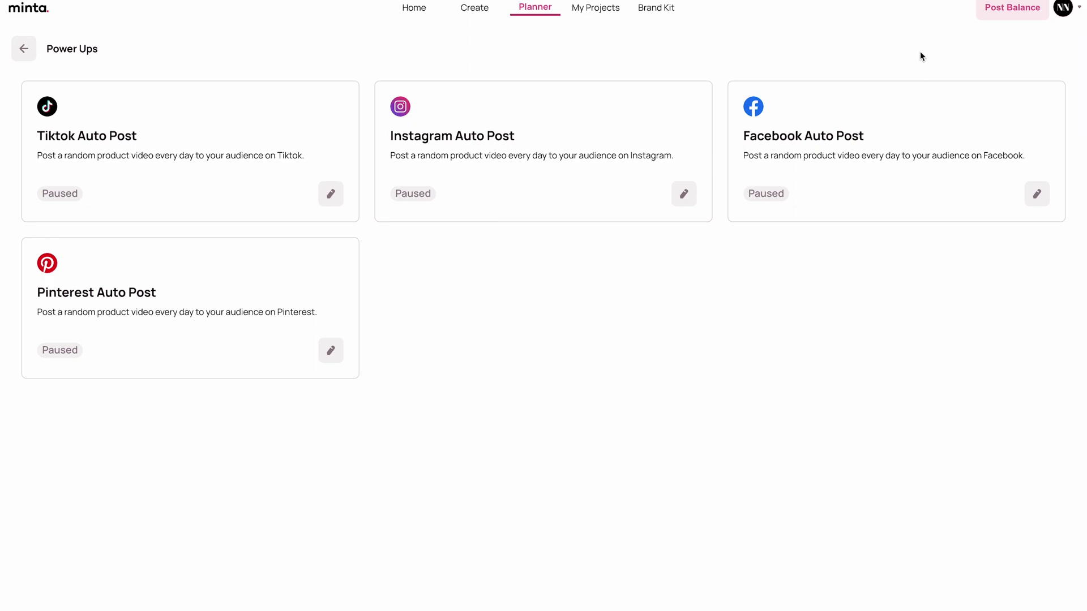
{"action": "left_click", "coordinate": [1036, 194]}
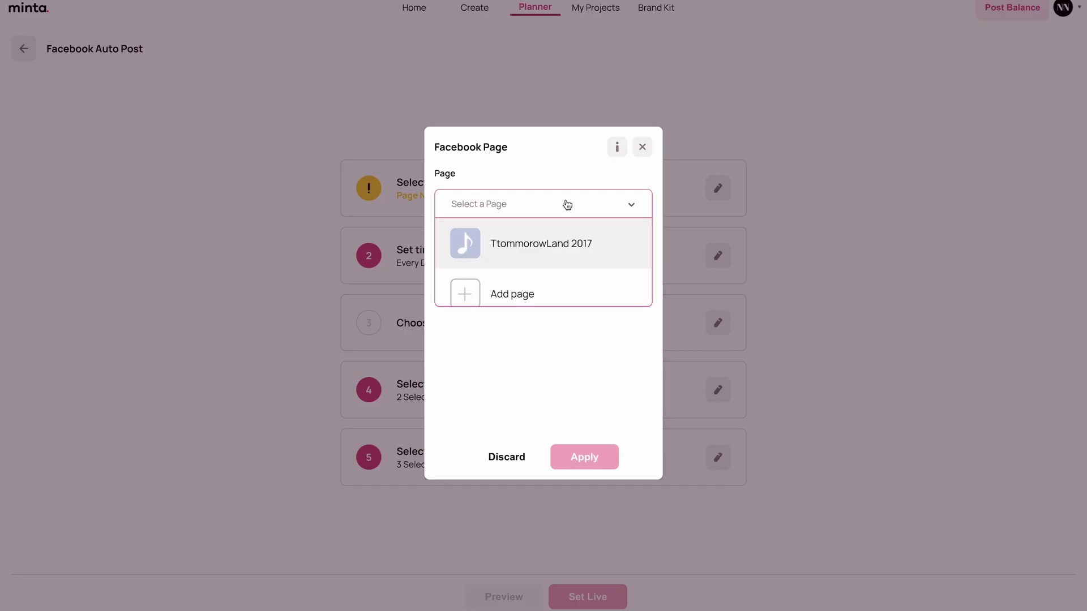
{"action": "left_click", "coordinate": [539, 244]}
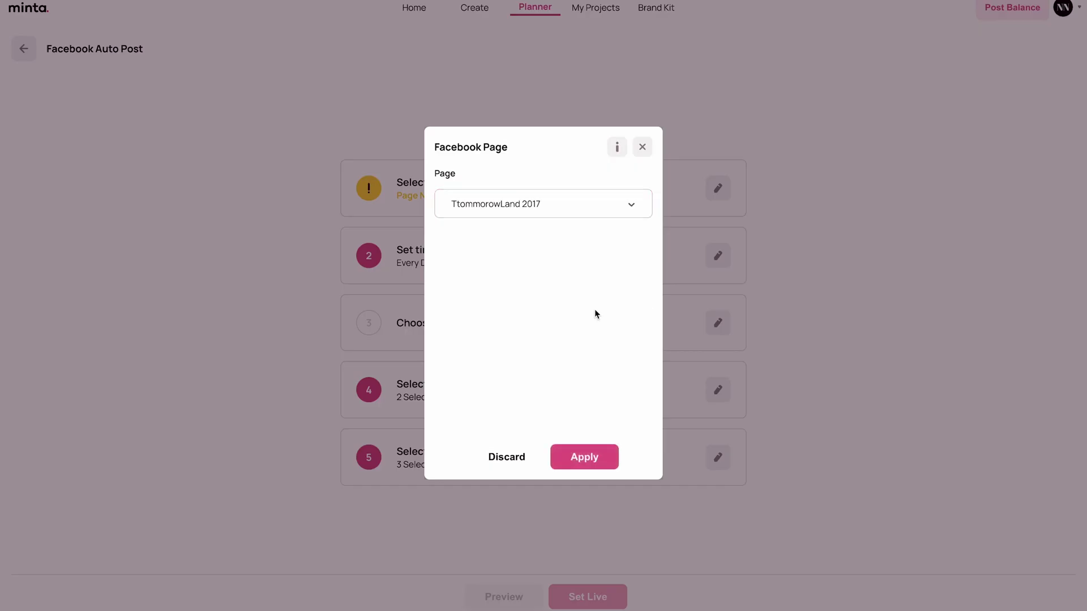
{"action": "left_click", "coordinate": [585, 462]}
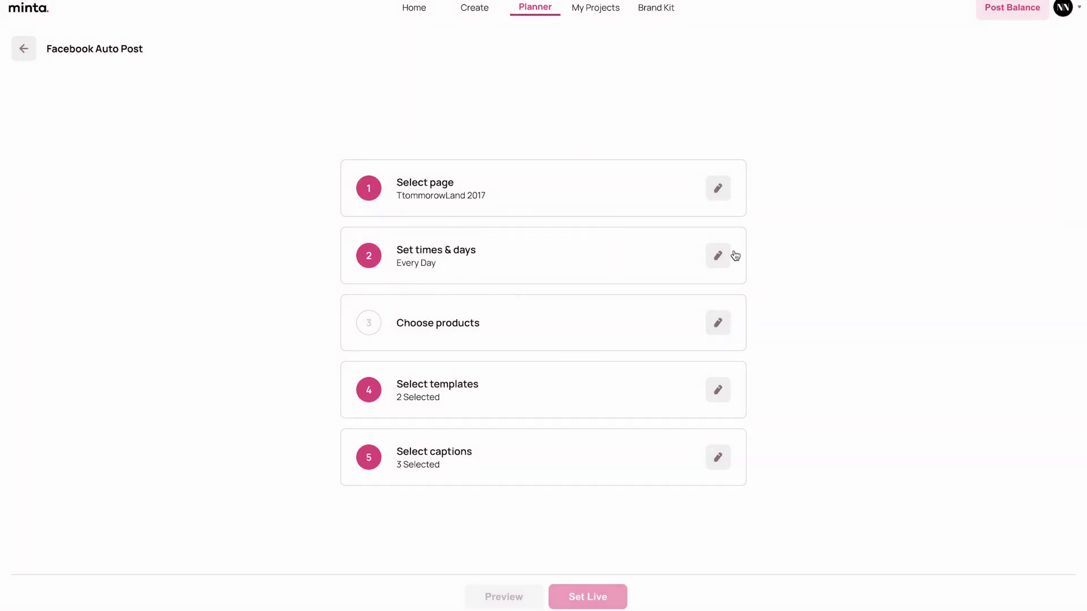
Step: Skip Sunday and set Monday, Tuesday and Wednesday to 3, 3 and 2 posting times
{"action": "left_click", "coordinate": [718, 256]}
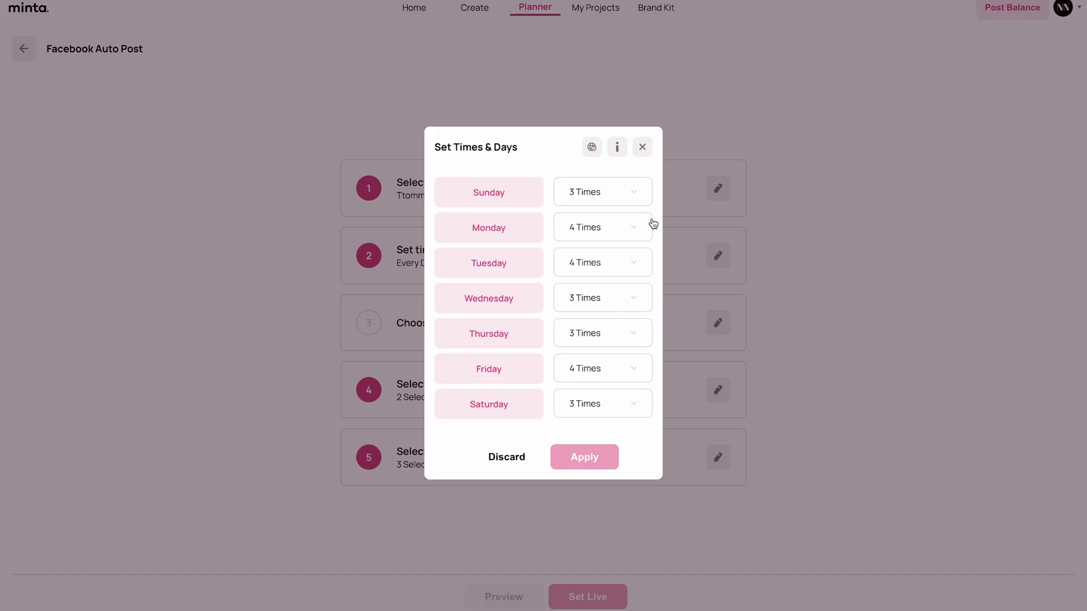
{"action": "left_click", "coordinate": [627, 198]}
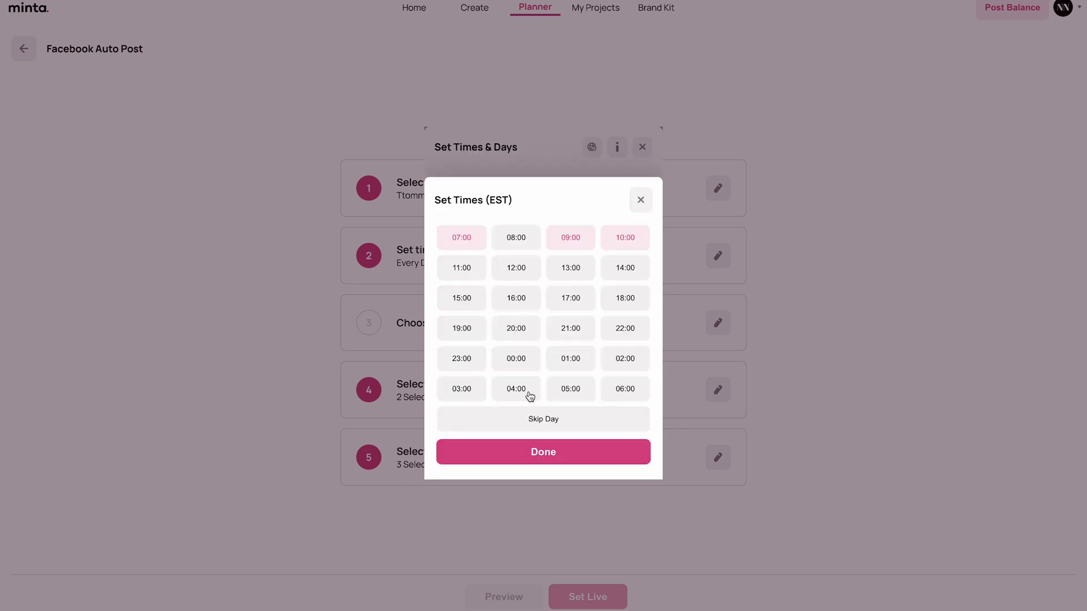
{"action": "left_click", "coordinate": [528, 426]}
{"action": "left_click", "coordinate": [547, 456]}
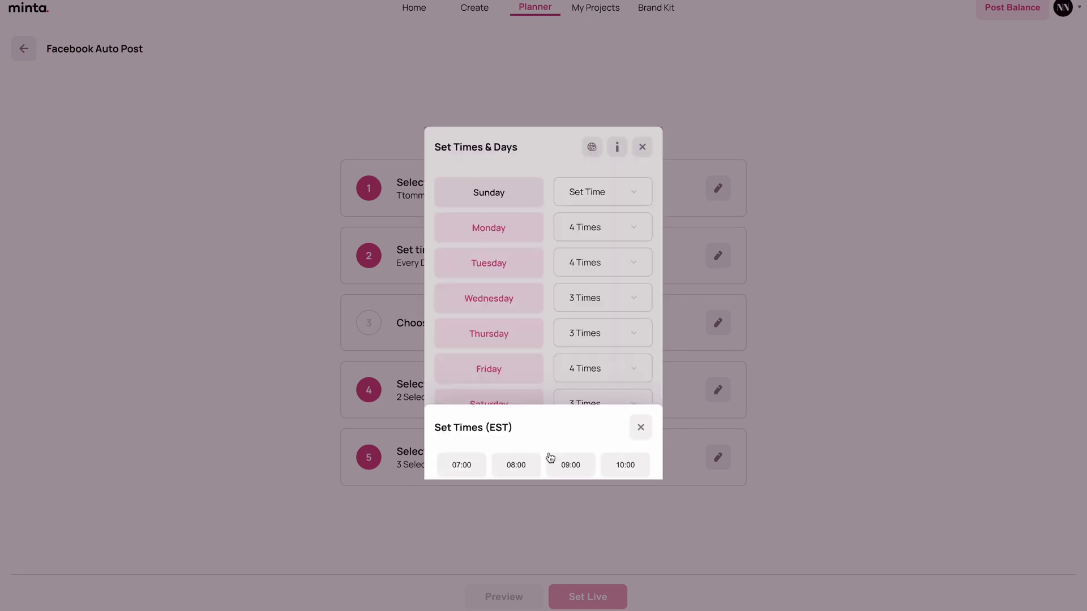
{"action": "left_click", "coordinate": [598, 232]}
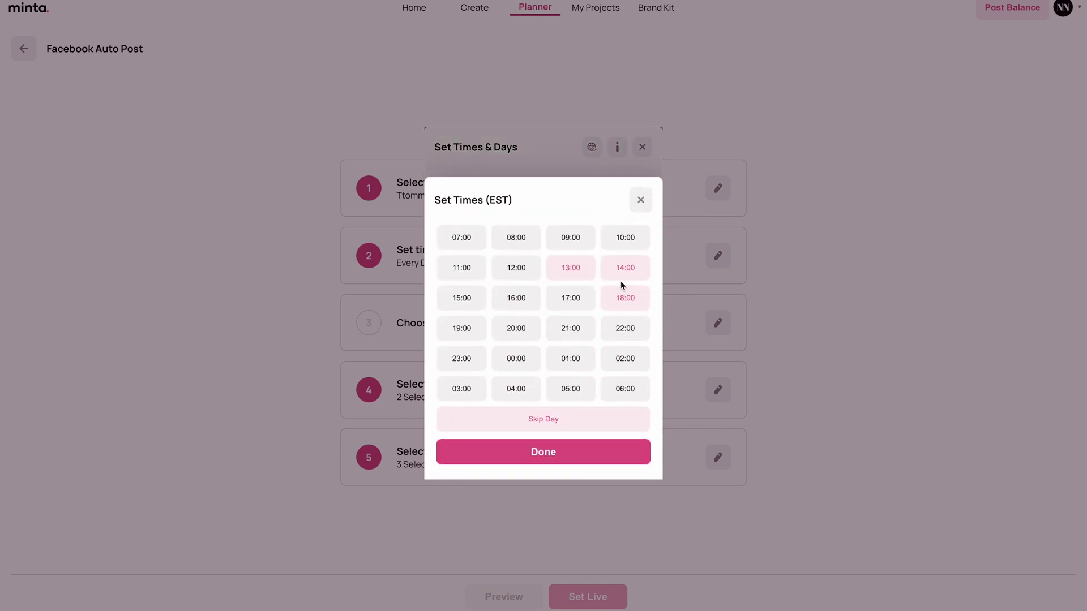
{"action": "left_click", "coordinate": [569, 451]}
{"action": "left_click", "coordinate": [565, 451]}
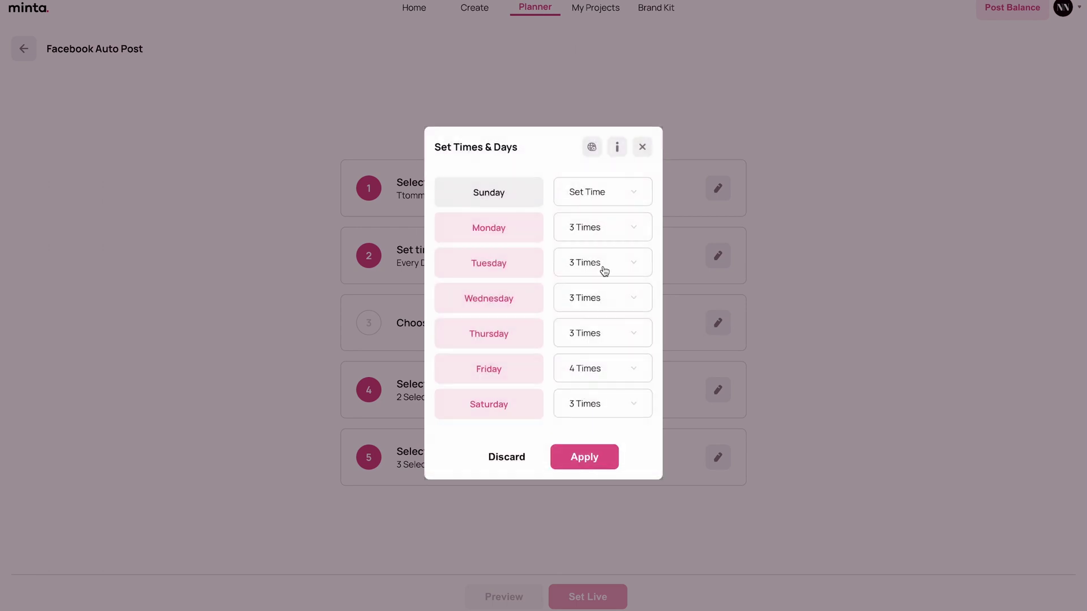
{"action": "left_click", "coordinate": [558, 267]}
{"action": "left_click", "coordinate": [556, 453]}
{"action": "left_click", "coordinate": [604, 300]}
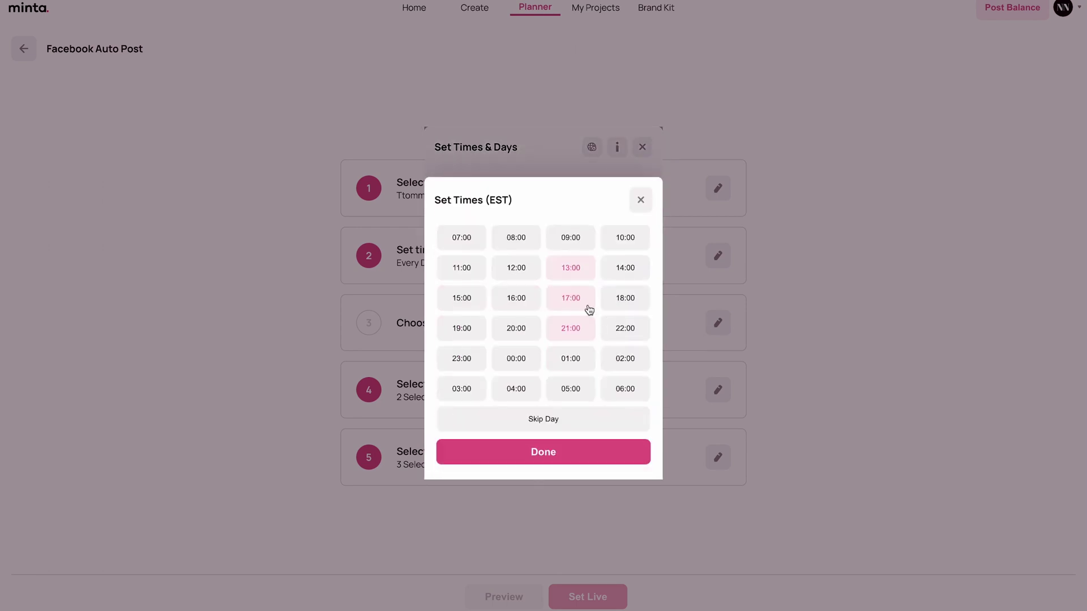
{"action": "left_click", "coordinate": [556, 451]}
{"action": "left_click", "coordinate": [604, 266]}
{"action": "left_click", "coordinate": [566, 452]}
Step: Keep Thursday at 3, drop Friday's 17:00 slot, cut Saturday to 2, and save
{"action": "left_click", "coordinate": [596, 338]}
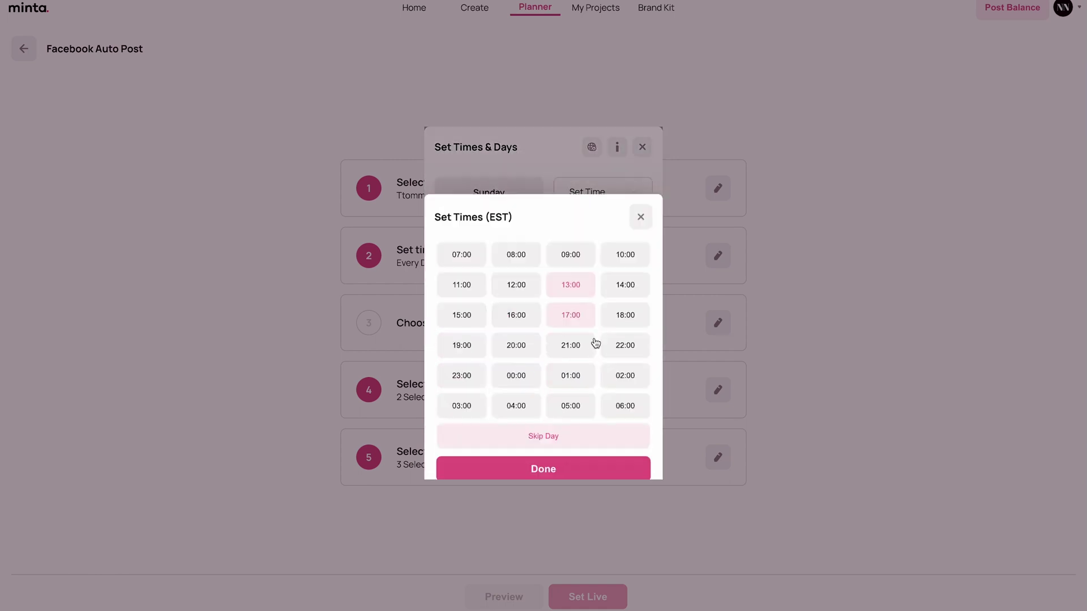
{"action": "key", "text": "Escape"}
{"action": "left_click", "coordinate": [600, 367]}
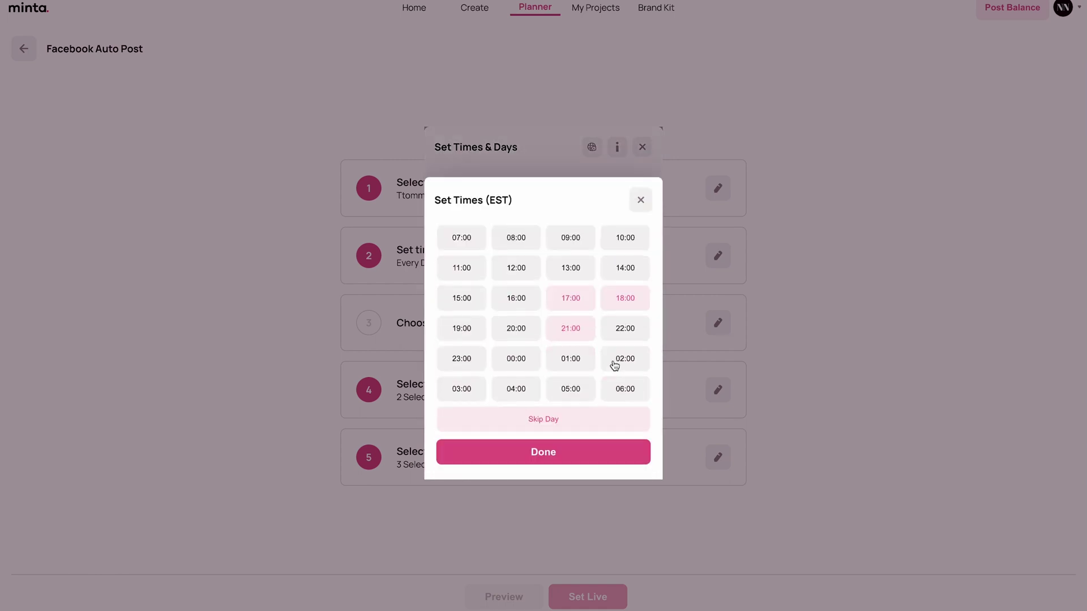
{"action": "left_click", "coordinate": [580, 303]}
{"action": "left_click", "coordinate": [575, 451]}
{"action": "left_click", "coordinate": [603, 403]}
{"action": "left_click", "coordinate": [594, 296]}
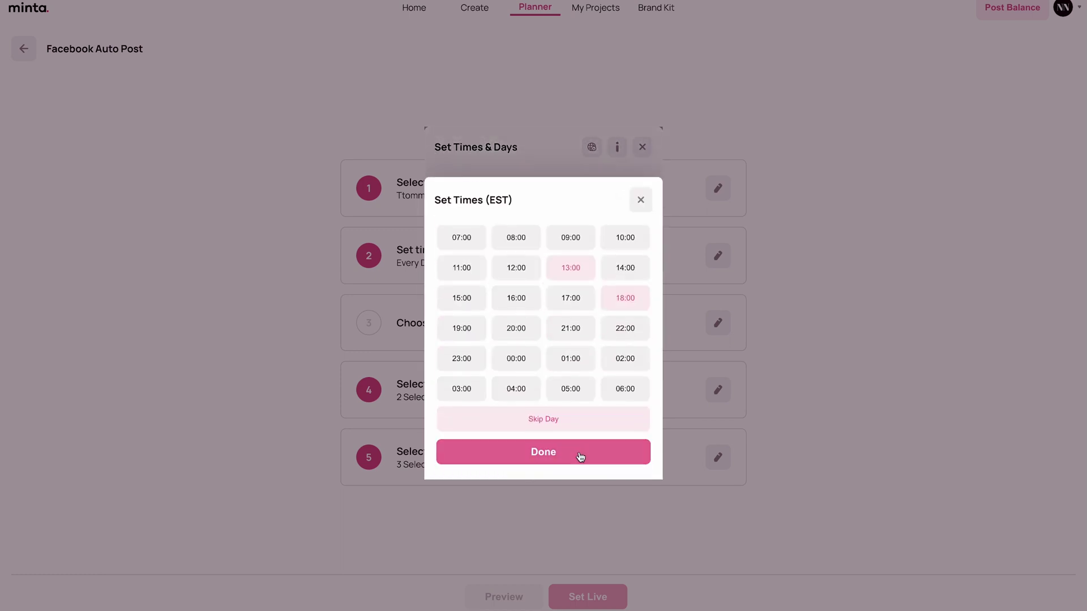
{"action": "left_click", "coordinate": [578, 452]}
{"action": "left_click", "coordinate": [602, 403]}
{"action": "left_click", "coordinate": [573, 450]}
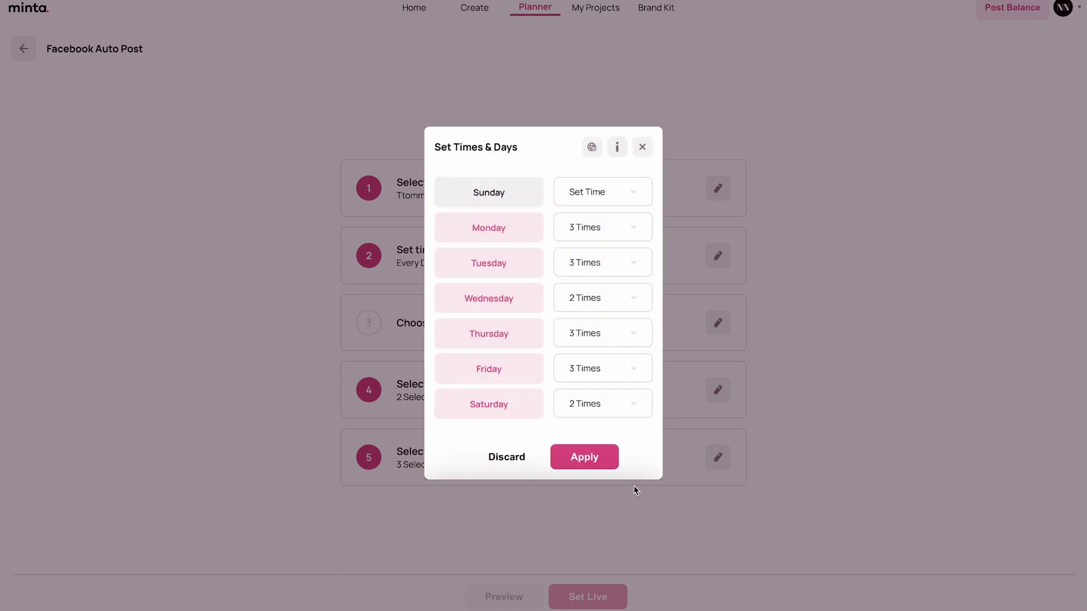
{"action": "left_click", "coordinate": [593, 463]}
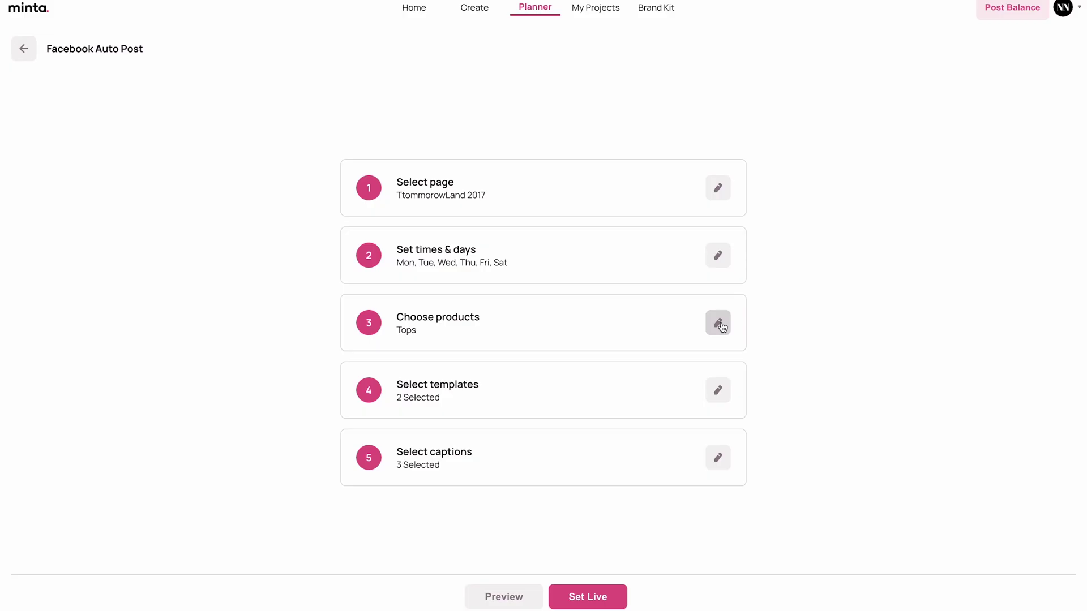
Step: Replace the product collections with Summer, Tops and Underwear
{"action": "left_click", "coordinate": [717, 323]}
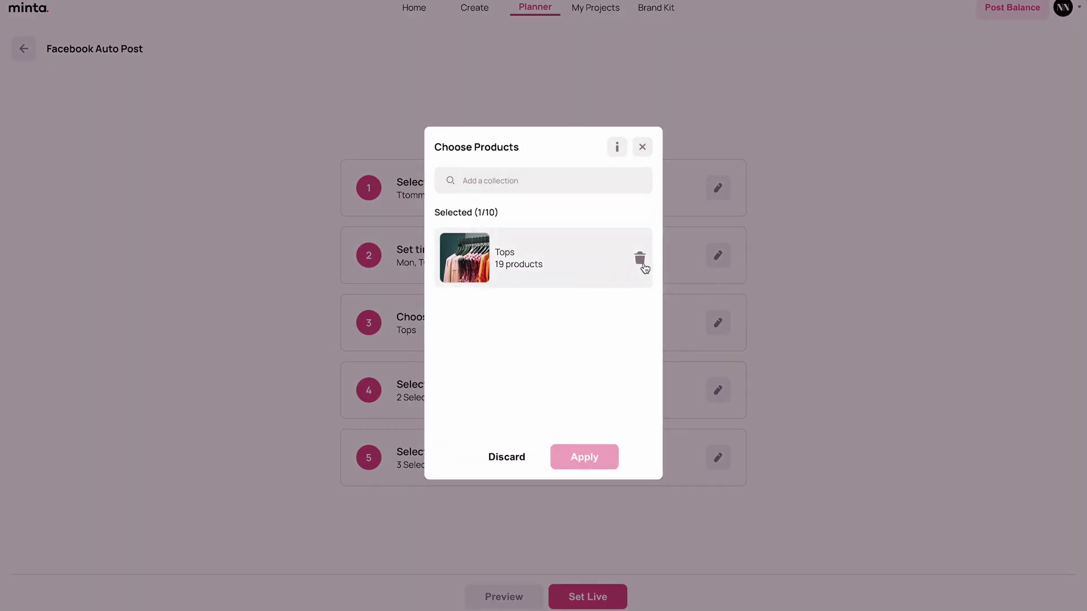
{"action": "left_click", "coordinate": [642, 264]}
{"action": "left_click", "coordinate": [501, 181]}
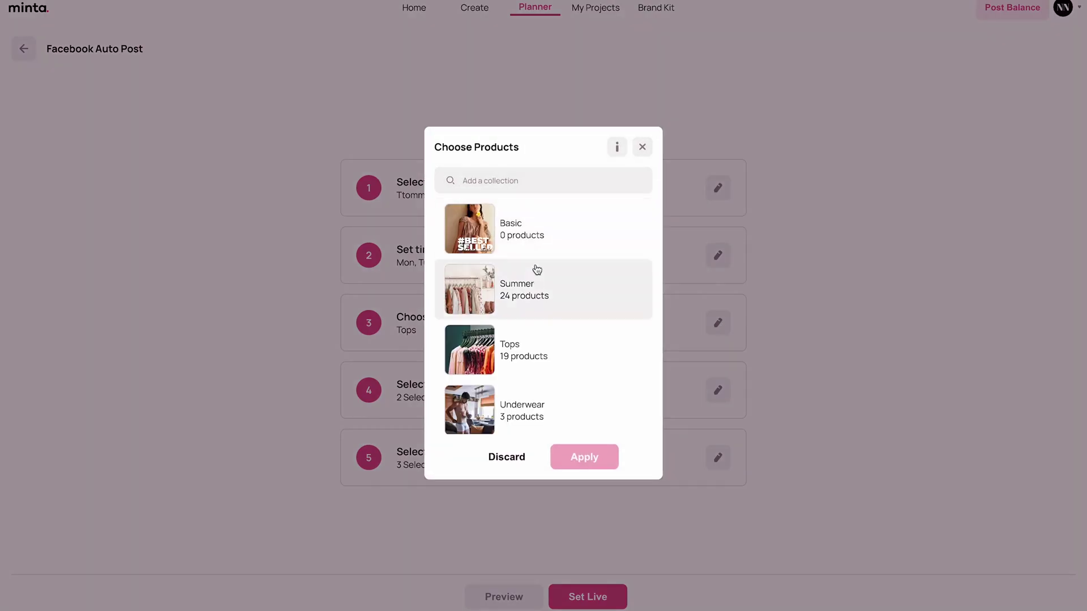
{"action": "left_click", "coordinate": [547, 301]}
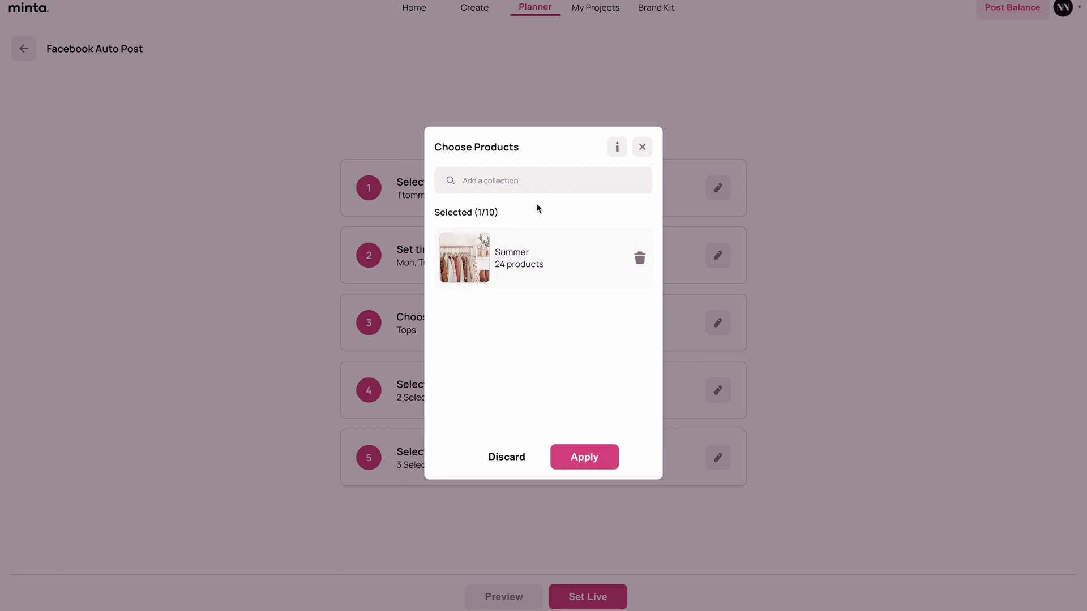
{"action": "left_click", "coordinate": [538, 191]}
{"action": "left_click", "coordinate": [534, 303]}
{"action": "left_click", "coordinate": [551, 190]}
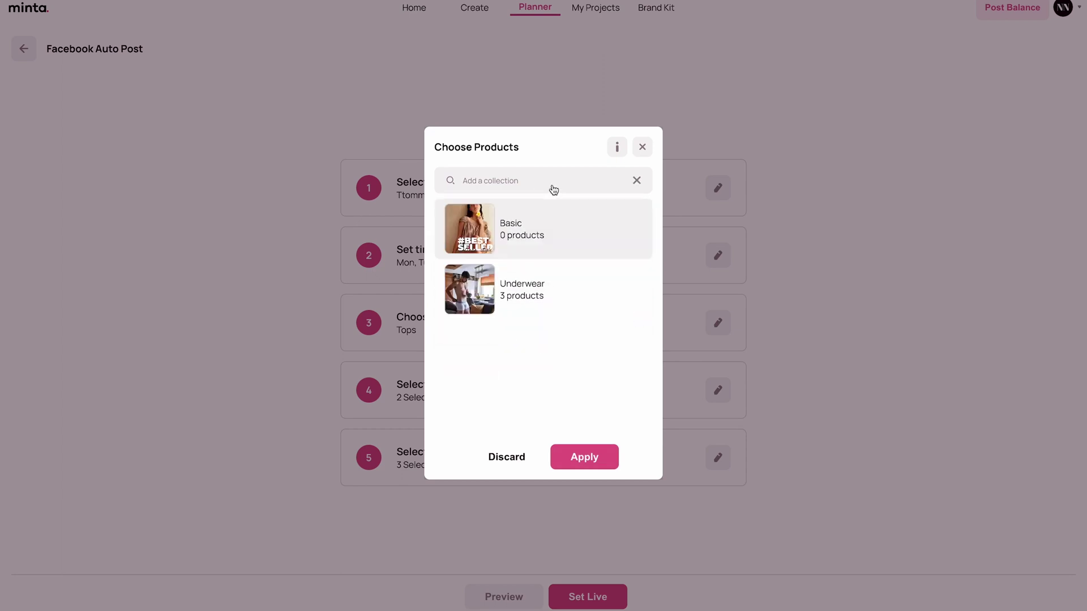
{"action": "left_click", "coordinate": [536, 290]}
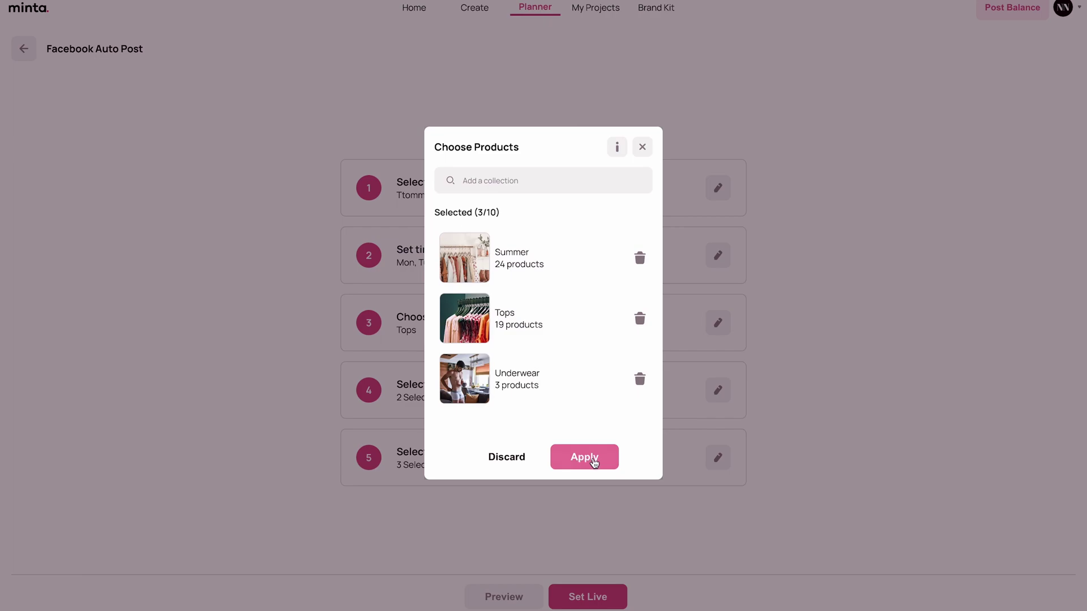
{"action": "left_click", "coordinate": [595, 463]}
{"action": "left_click", "coordinate": [718, 390]}
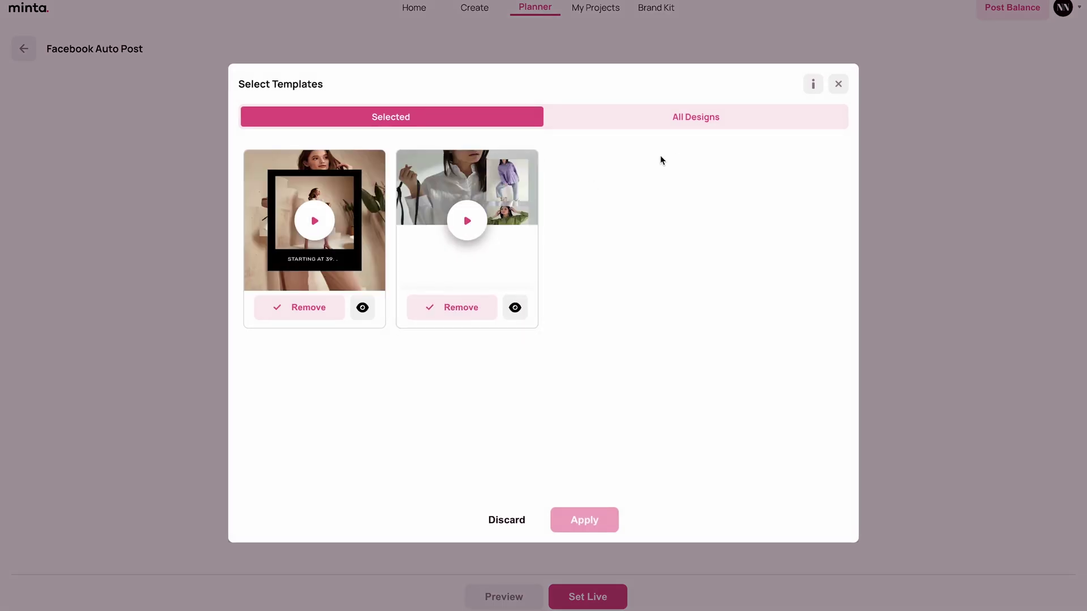
Step: Add designs from All Designs, including Final, Coming Soon, 50% off and SUPER SALE, totalling 12
{"action": "left_click", "coordinate": [656, 117]}
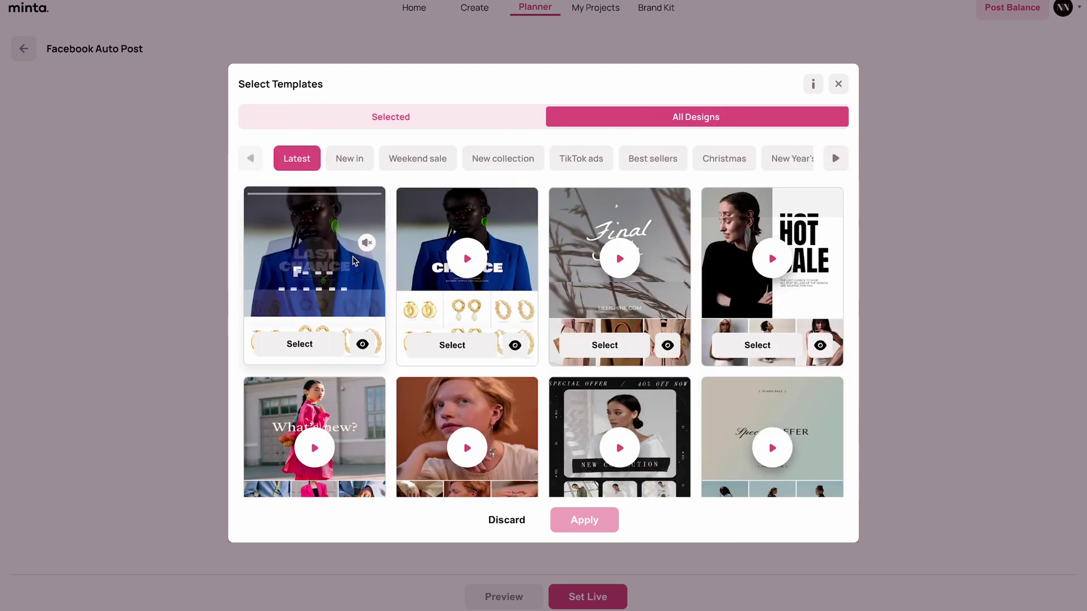
{"action": "left_click", "coordinate": [310, 346]}
{"action": "left_click", "coordinate": [452, 344]}
{"action": "left_click", "coordinate": [601, 345]}
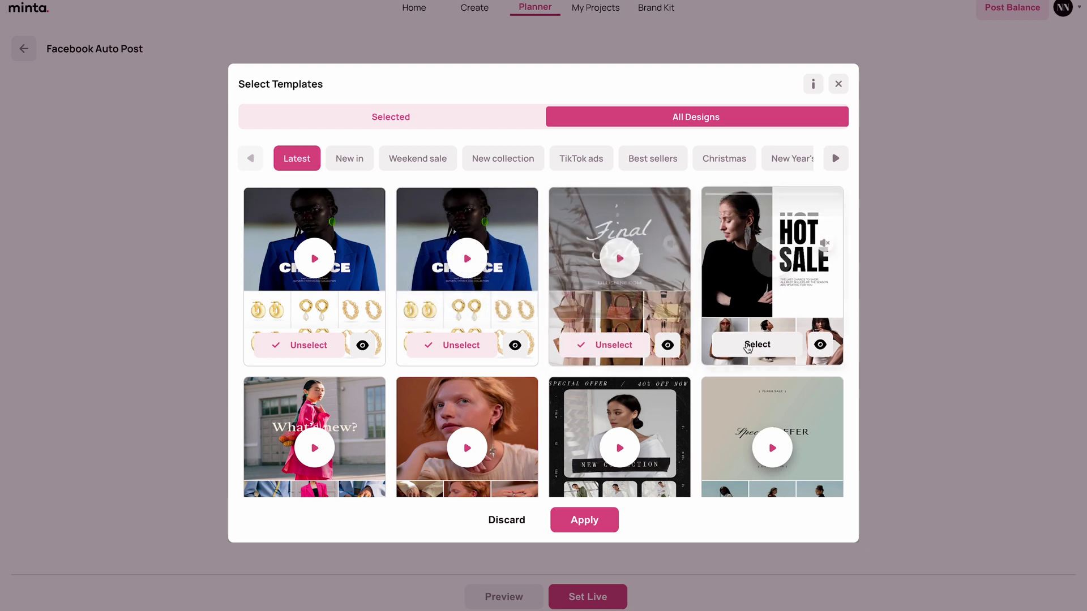
{"action": "scroll", "coordinate": [751, 348], "scroll_direction": "down", "scroll_amount": 5}
{"action": "scroll", "coordinate": [749, 346], "scroll_direction": "down", "scroll_amount": 2}
{"action": "left_click", "coordinate": [603, 295]}
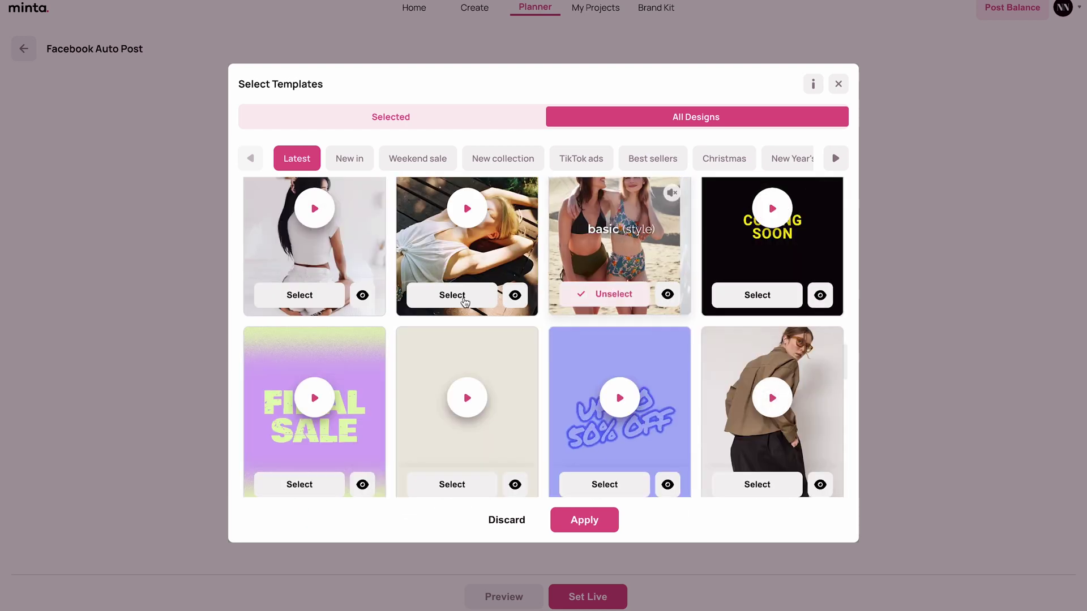
{"action": "left_click", "coordinate": [441, 293]}
{"action": "left_click", "coordinate": [299, 295]}
{"action": "left_click", "coordinate": [757, 295]}
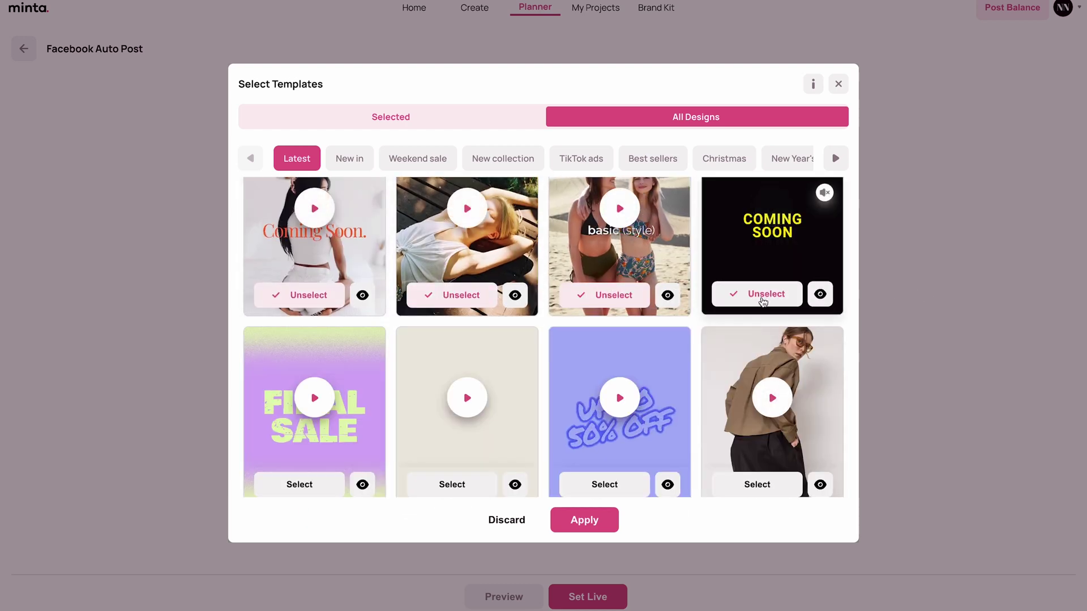
{"action": "left_click", "coordinate": [618, 485]}
{"action": "left_click", "coordinate": [442, 486]}
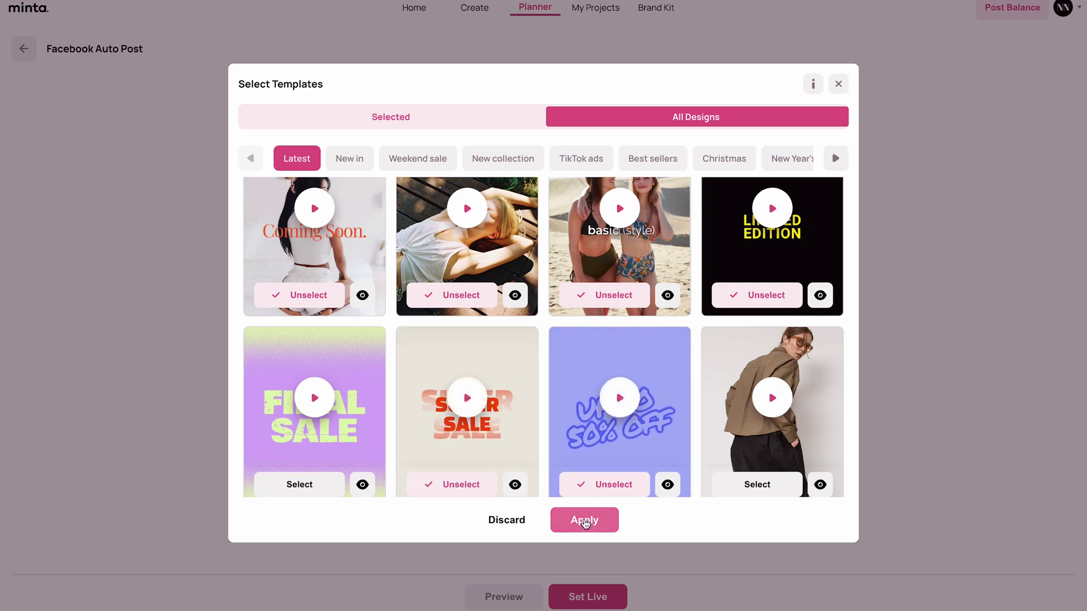
{"action": "left_click", "coordinate": [584, 520]}
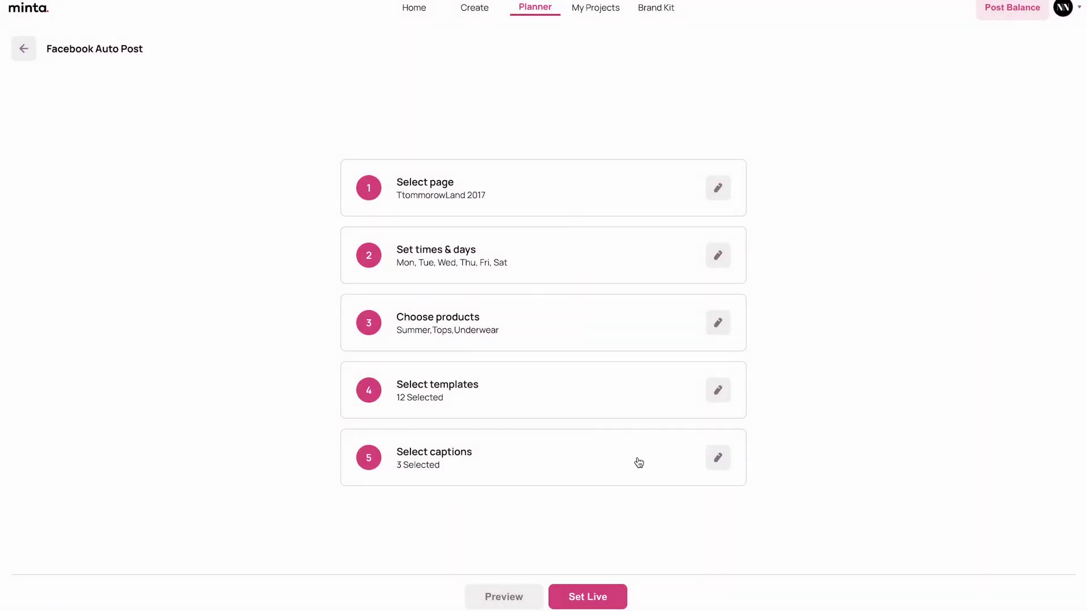
Step: Add the captions 'You're gonna love this one', 'An absolute favorite!' and 'You won't regret it!'
{"action": "left_click", "coordinate": [721, 464]}
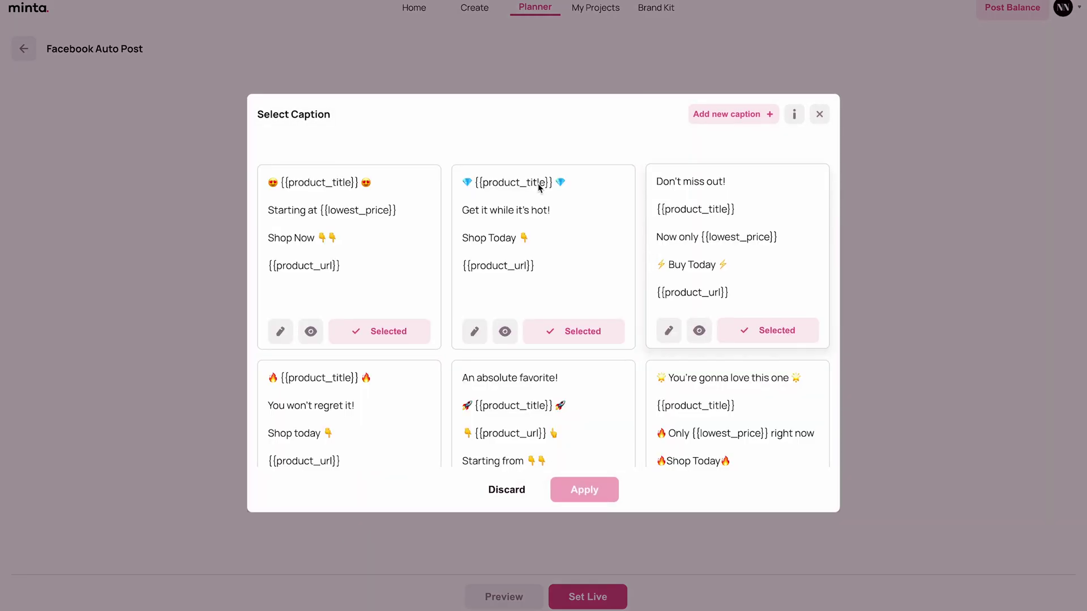
{"action": "scroll", "coordinate": [518, 298], "scroll_direction": "down", "scroll_amount": 3}
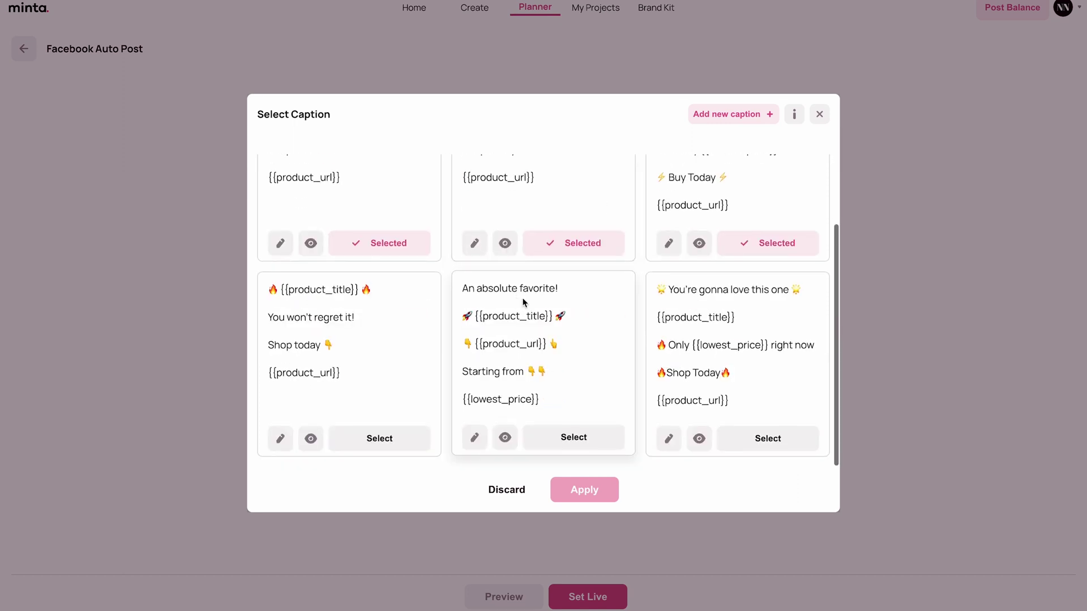
{"action": "left_click", "coordinate": [773, 444]}
{"action": "left_click", "coordinate": [547, 439]}
{"action": "left_click", "coordinate": [372, 439]}
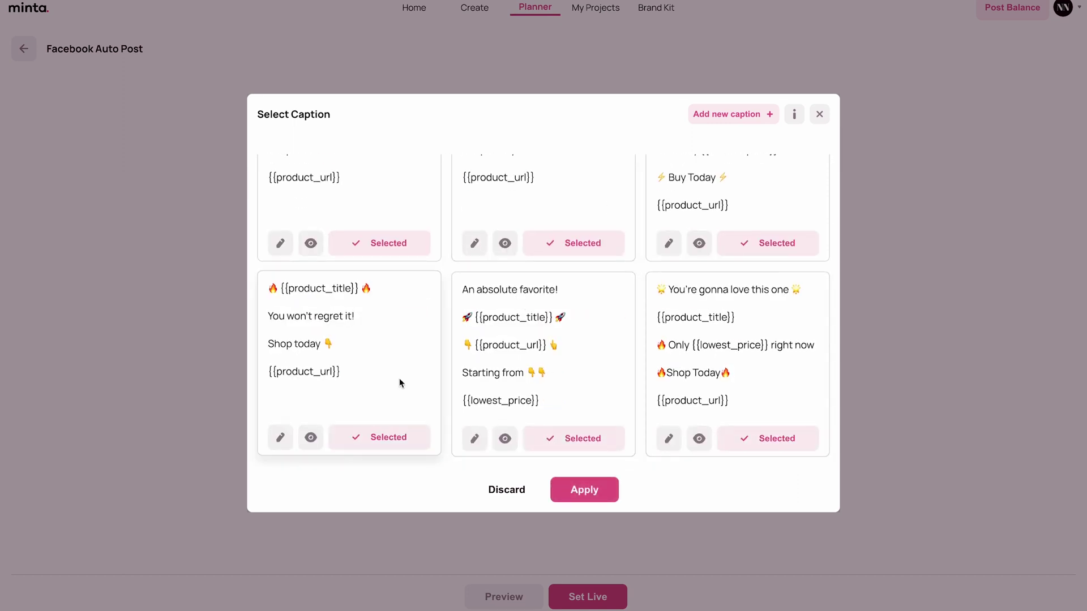
{"action": "scroll", "coordinate": [399, 378], "scroll_direction": "up", "scroll_amount": 3}
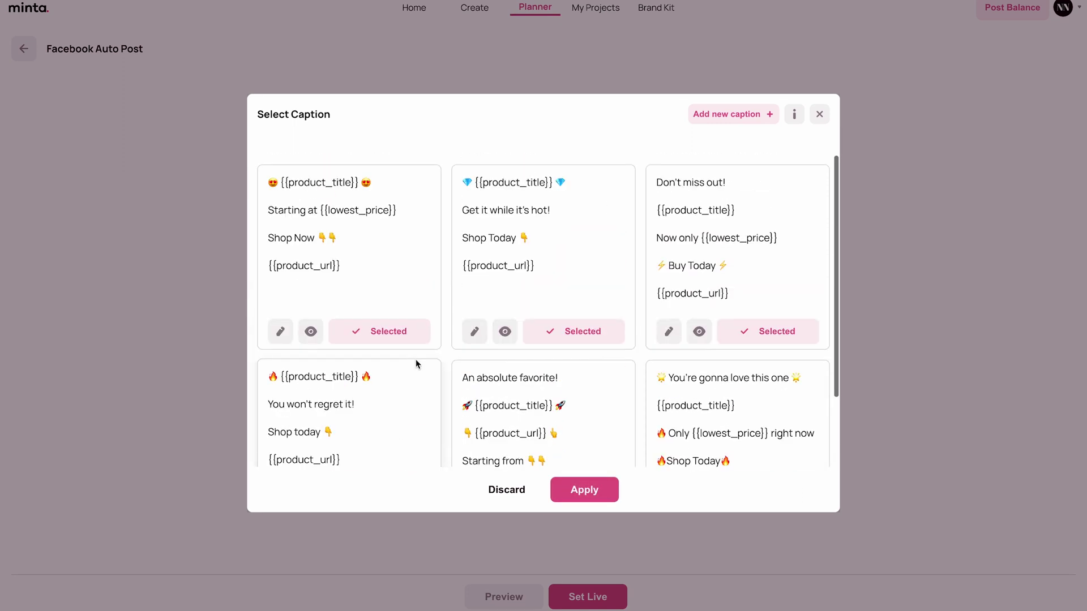
{"action": "left_click", "coordinate": [585, 494]}
Step: Set the Facebook Auto Post live and dismiss the go-live confirmation
{"action": "left_click", "coordinate": [591, 602]}
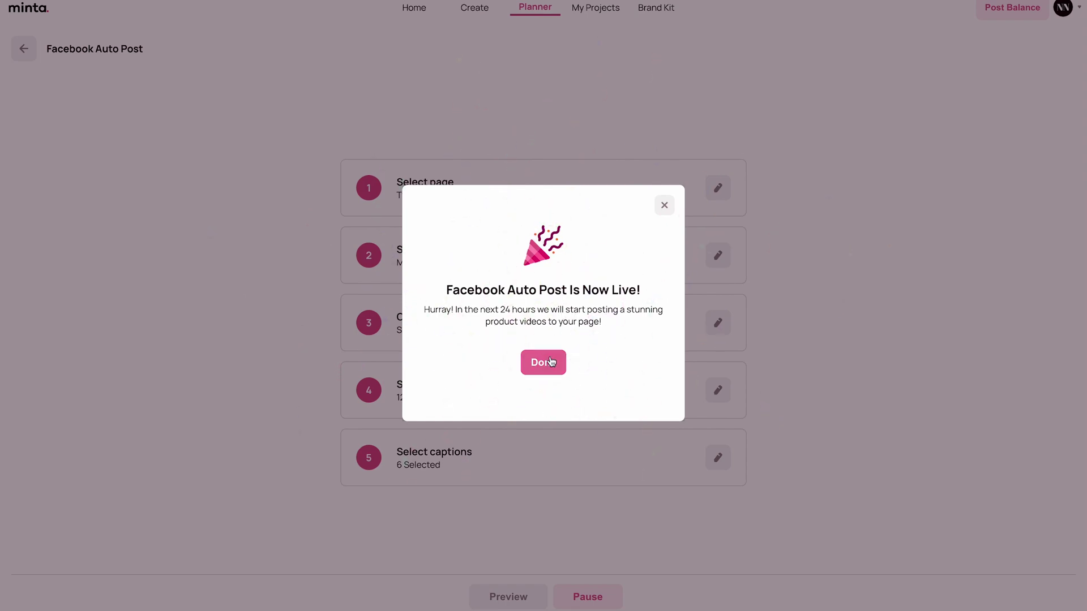
{"action": "left_click", "coordinate": [549, 364]}
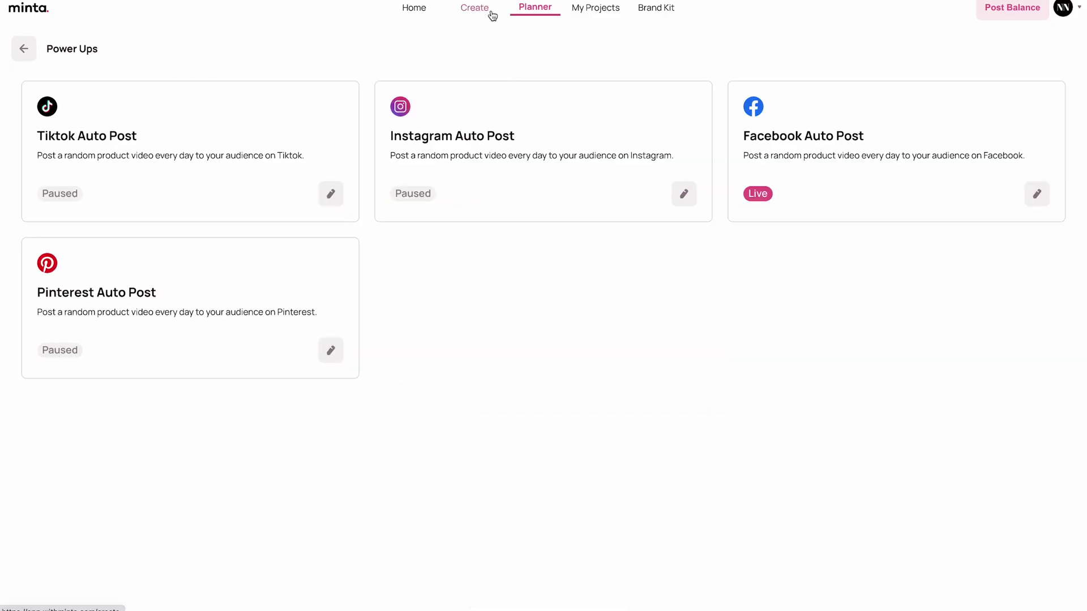
Step: Open the Planner to view the June 2023 calendar filled with scheduled Facebook posts
{"action": "left_click", "coordinate": [532, 8]}
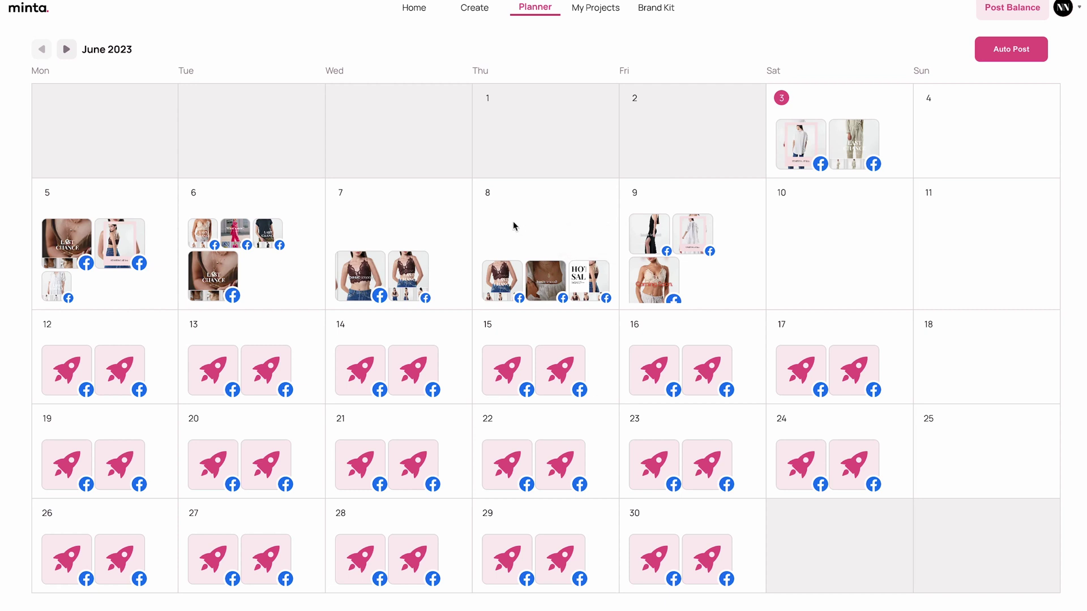
{"action": "left_click", "coordinate": [503, 270]}
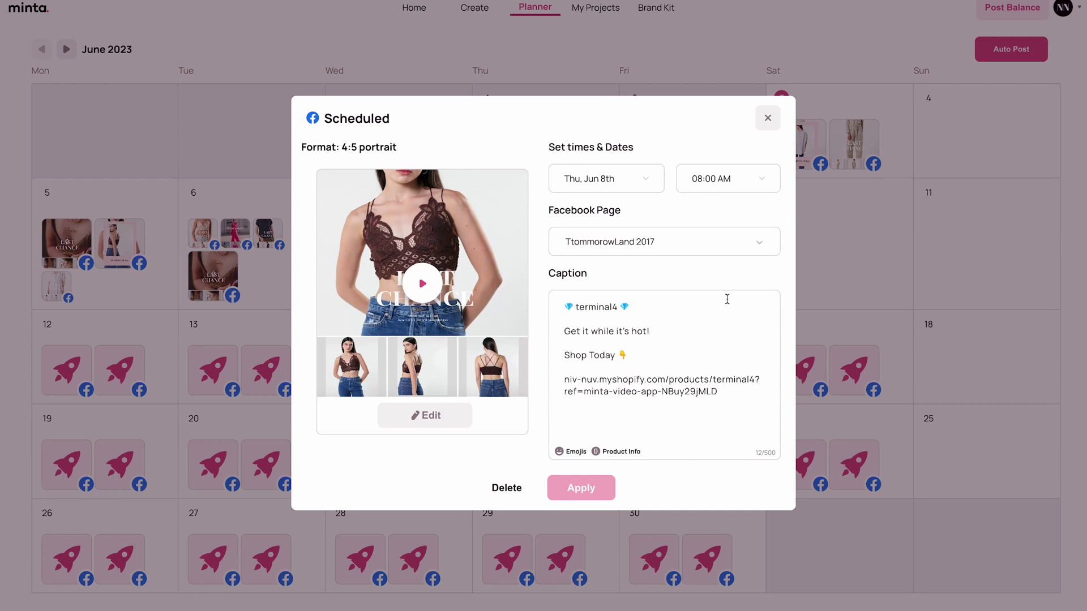
{"action": "left_click", "coordinate": [768, 118]}
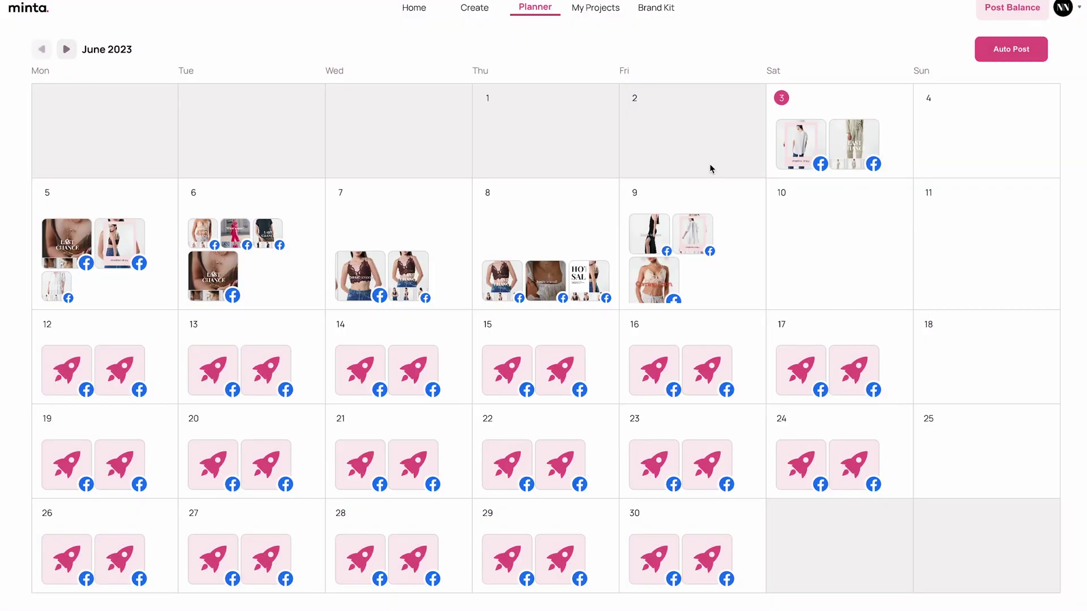